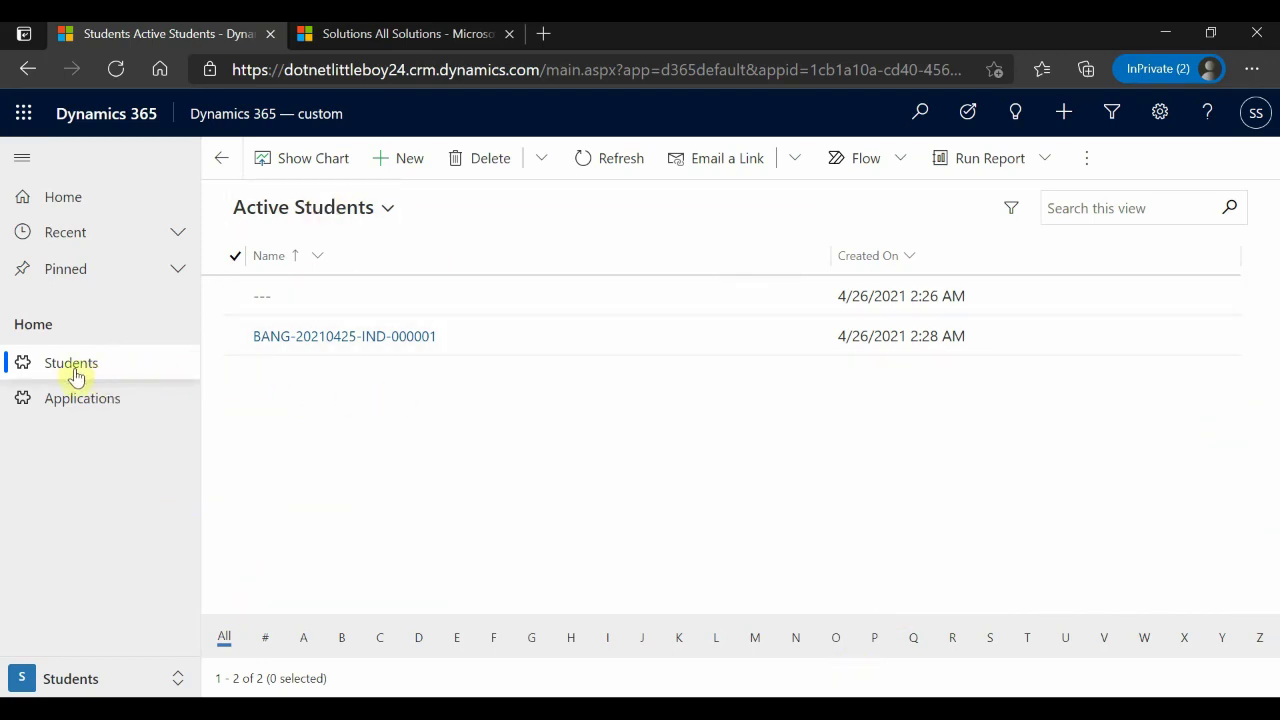
# From the first student's record, start a new Student Course on the Student Course & Subject tab, then go back.
pyautogui.doubleClick(552, 350)
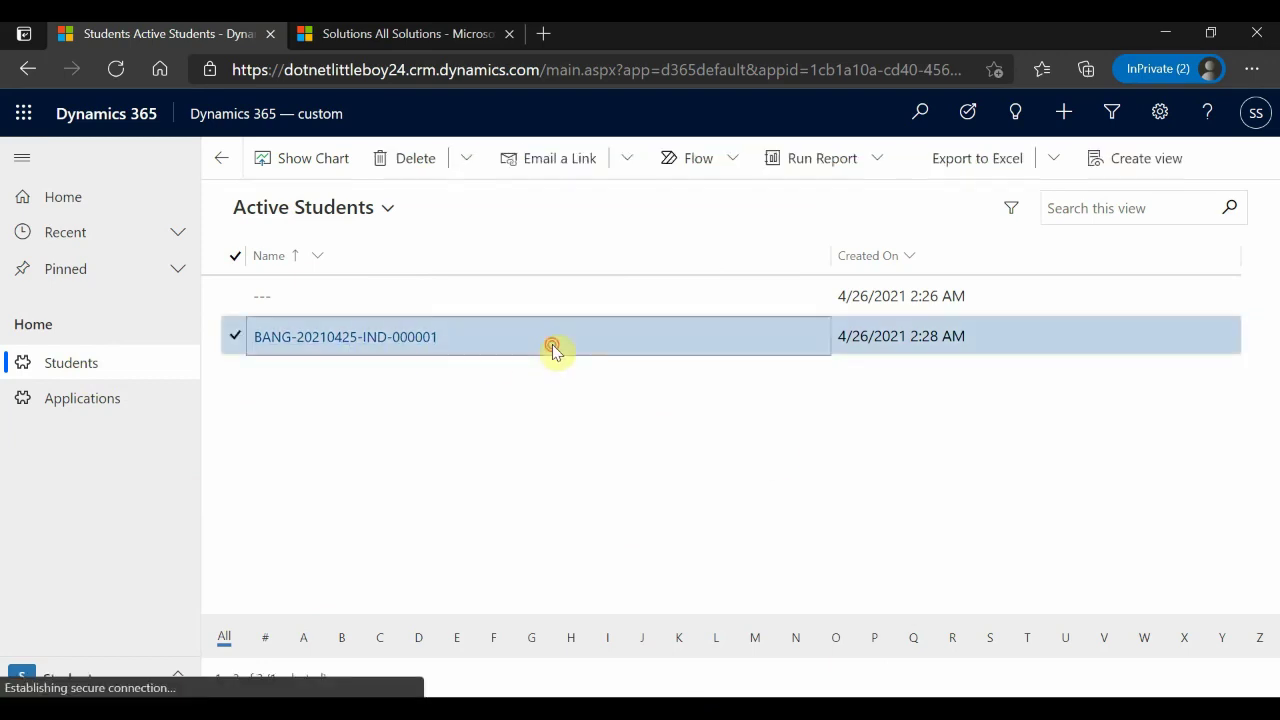
pyautogui.click(530, 269)
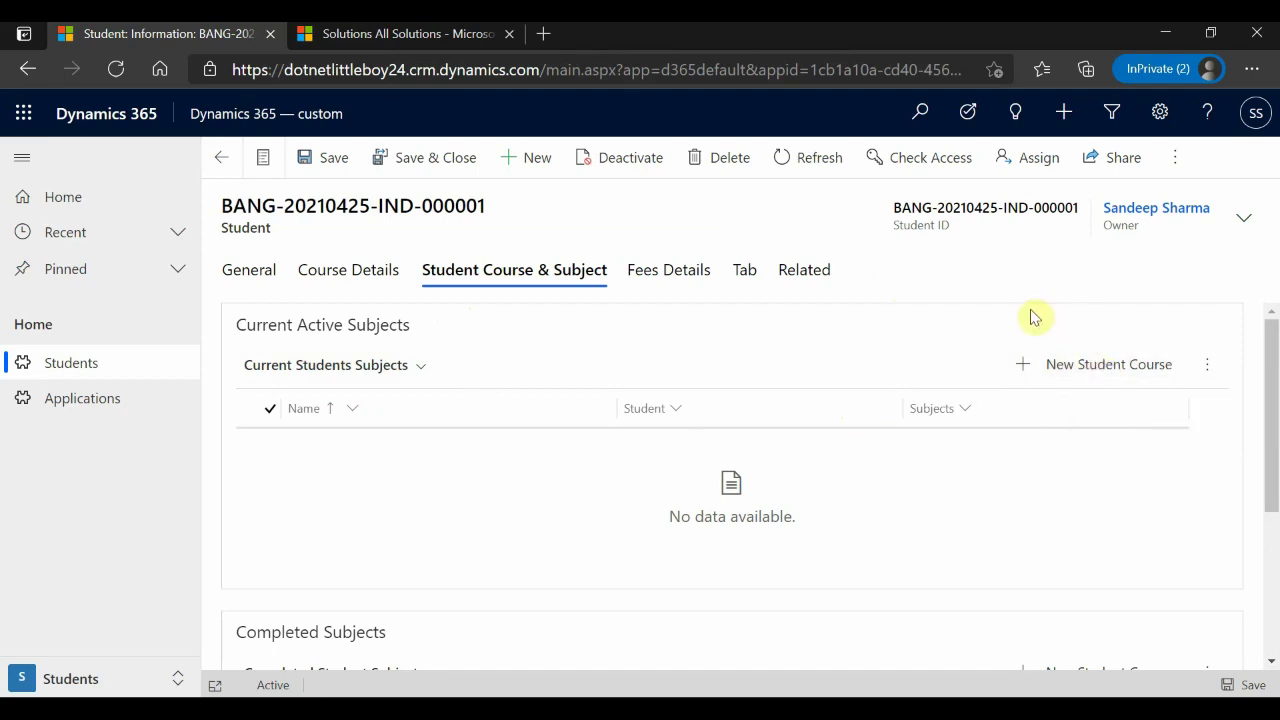
pyautogui.click(1097, 368)
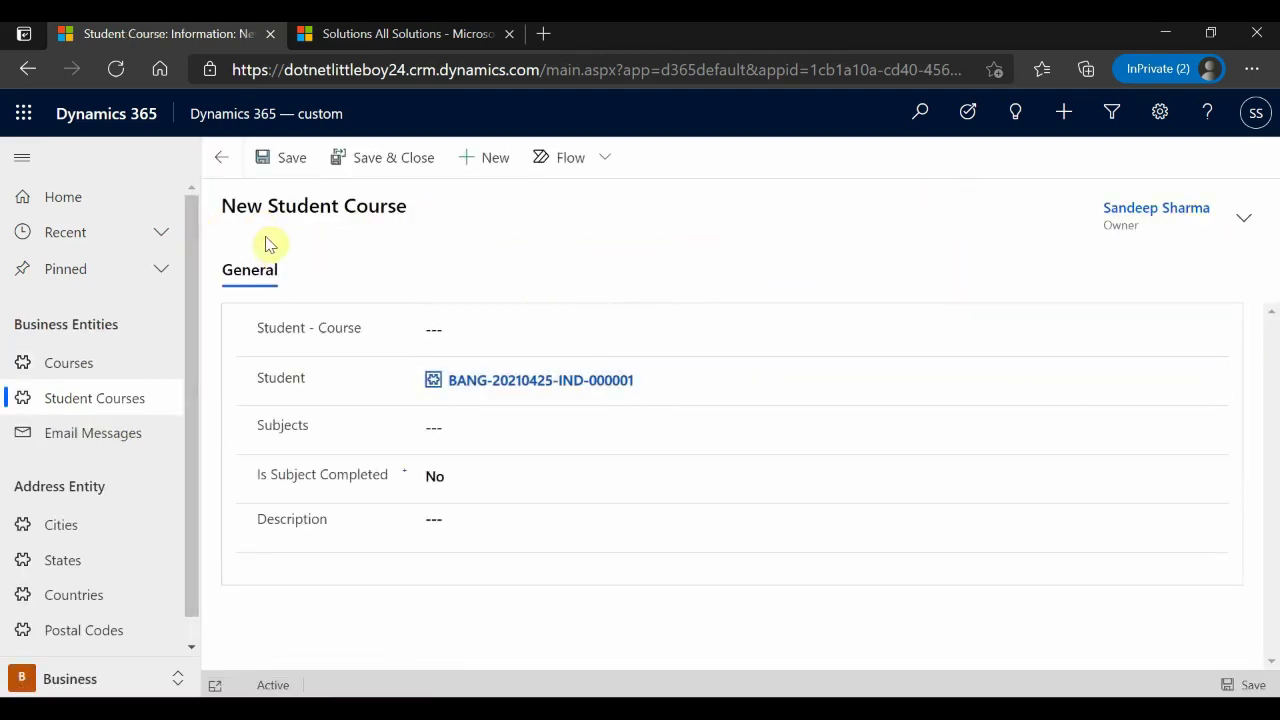
pyautogui.click(220, 165)
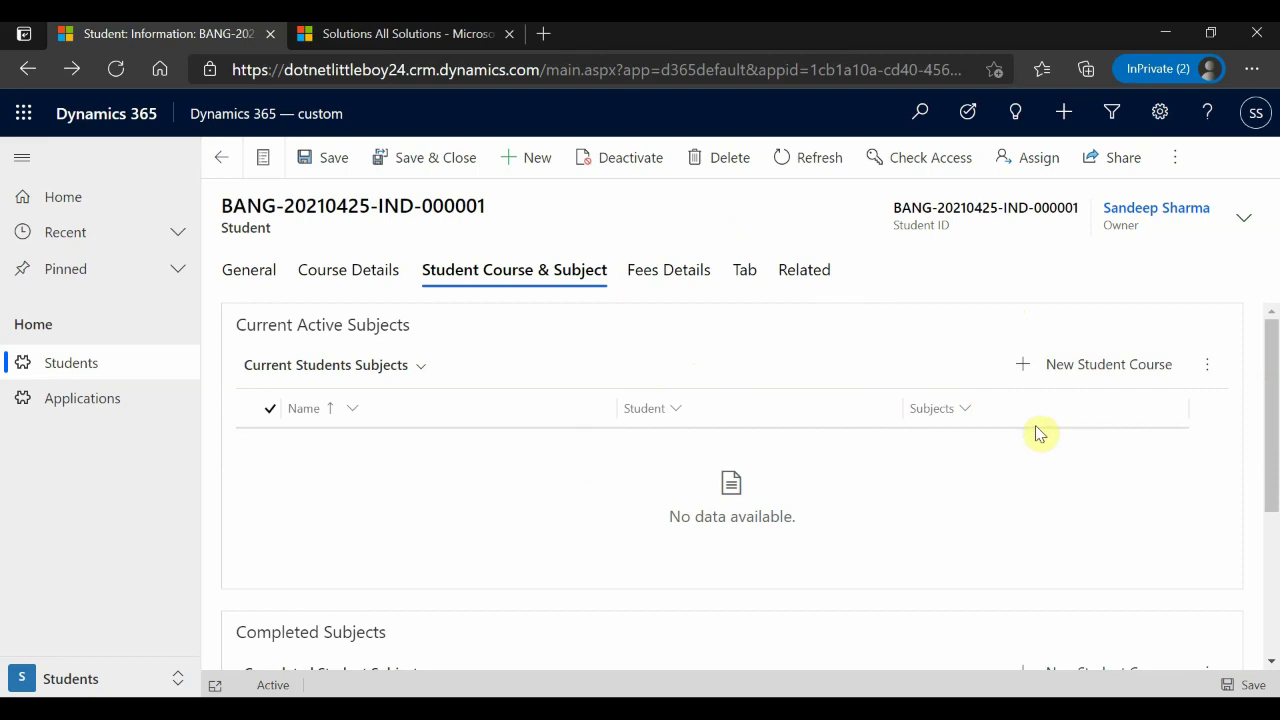
pyautogui.click(1100, 368)
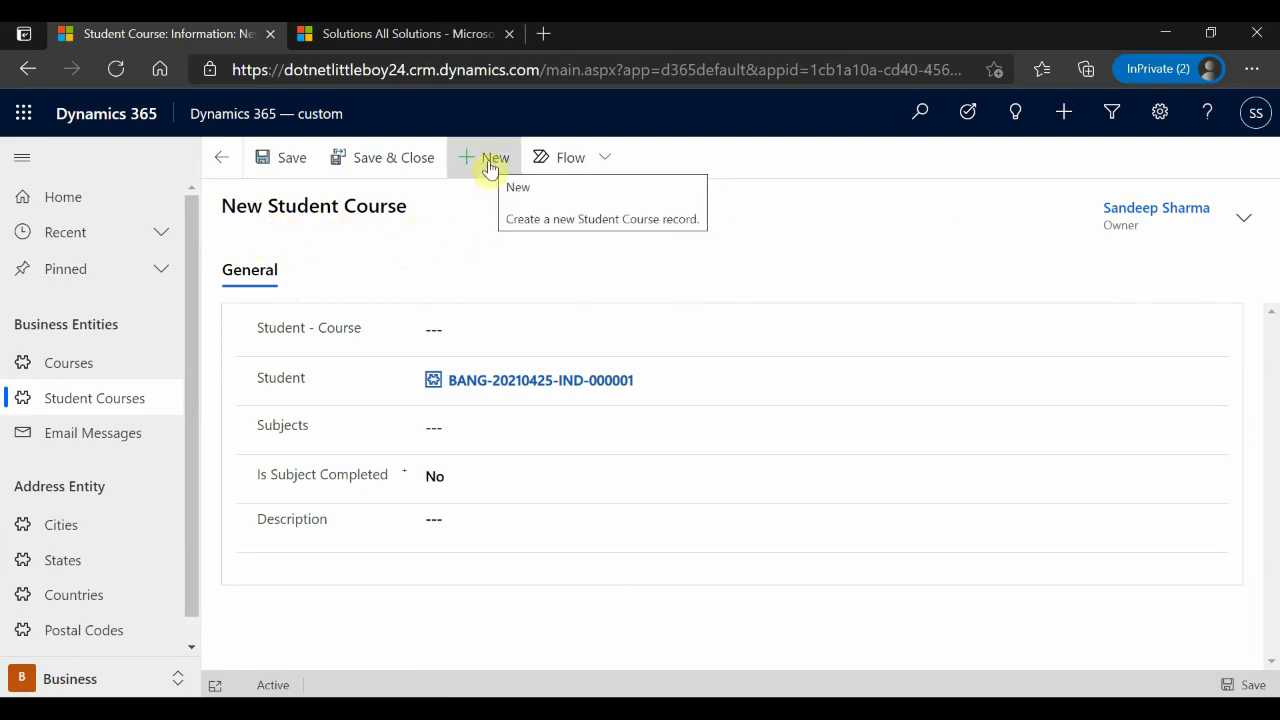
pyautogui.click(107, 401)
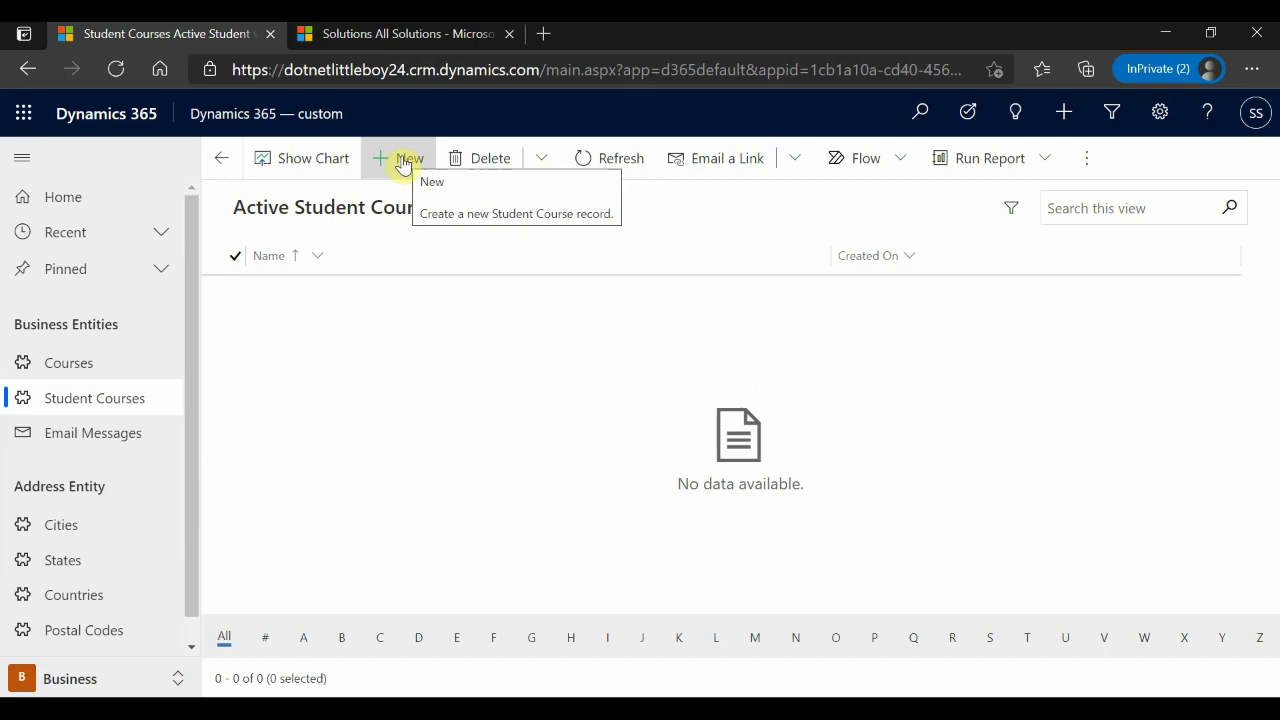
pyautogui.click(396, 159)
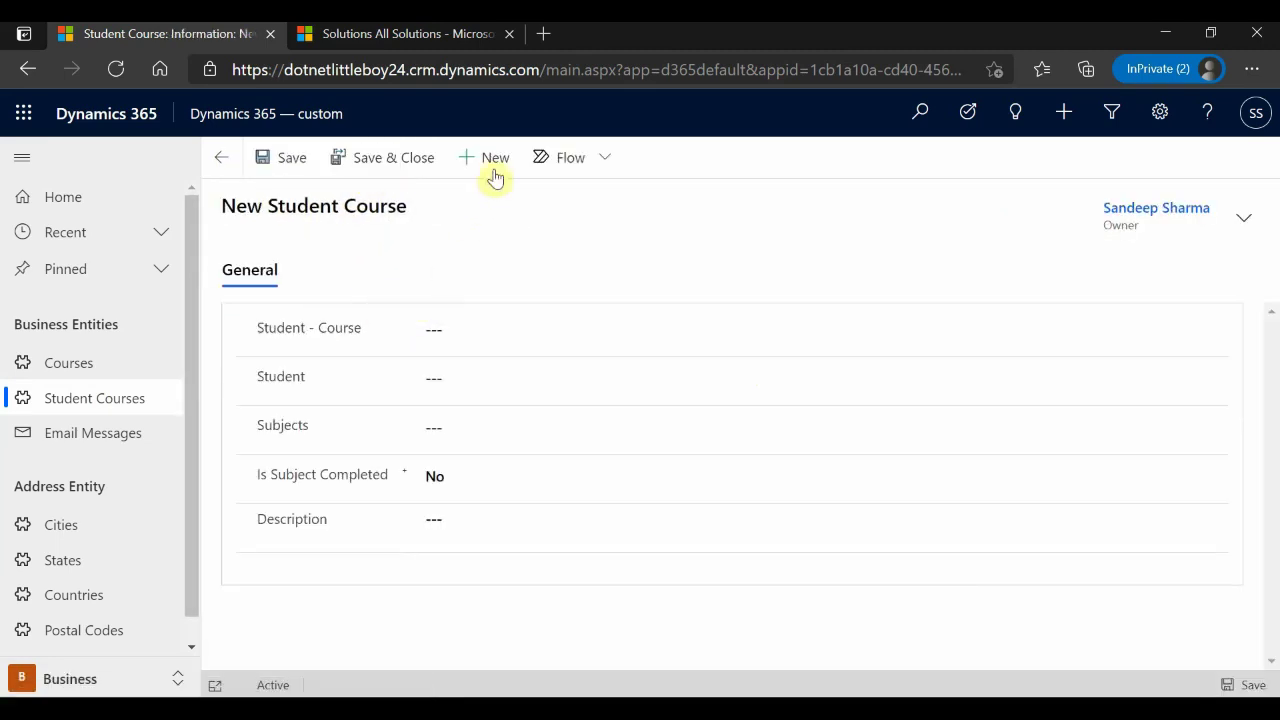
pyautogui.click(222, 159)
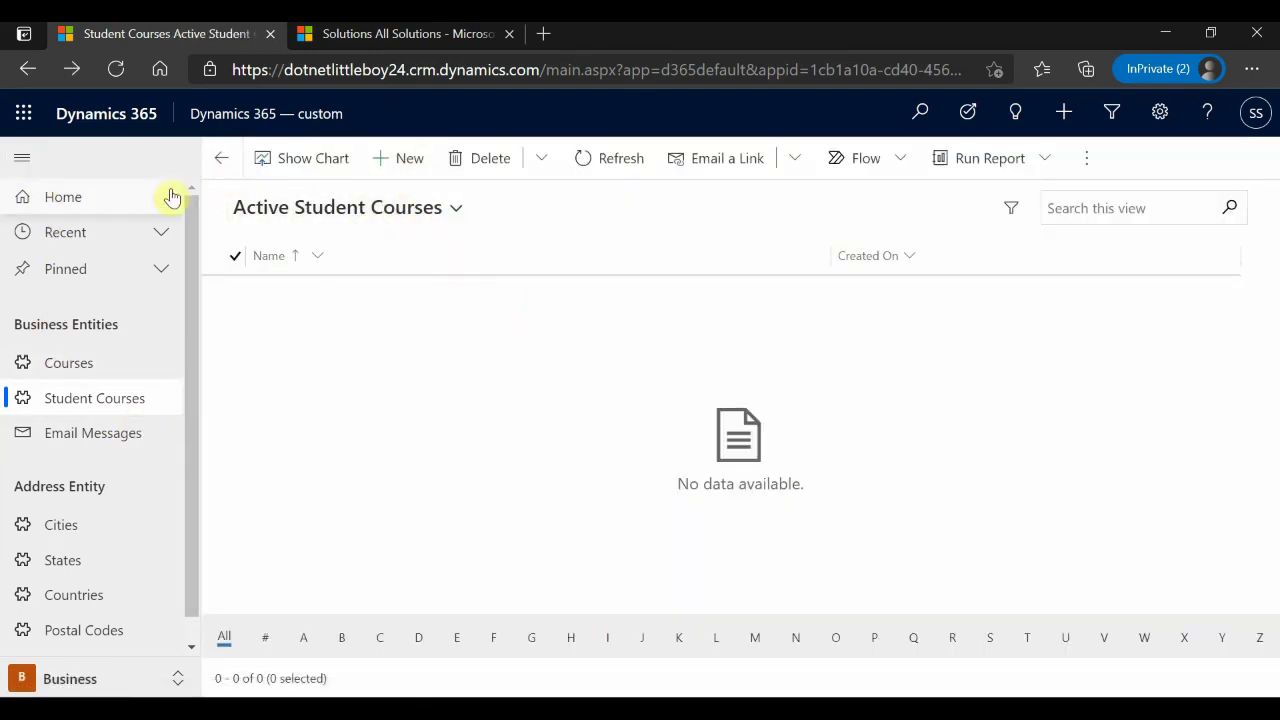
pyautogui.click(221, 162)
pyautogui.click(221, 163)
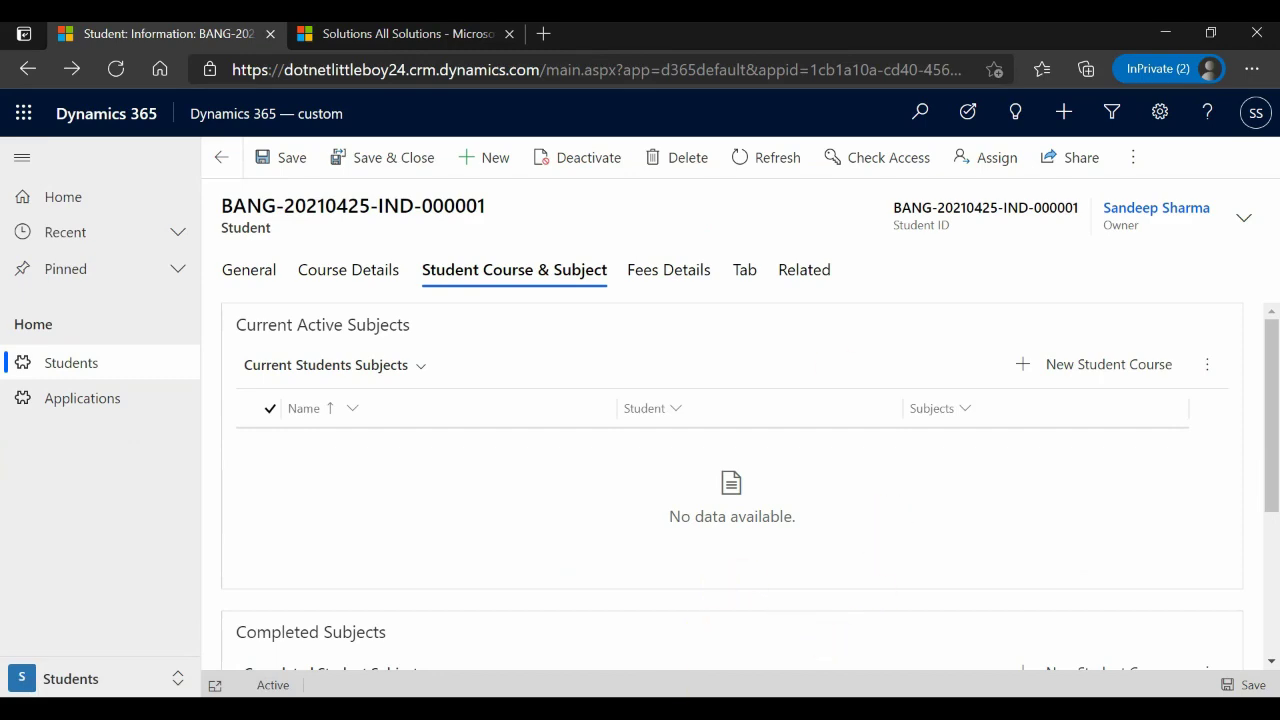
# Switch to the open dotnetlittleboy.configuration solution window.
pyautogui.click(424, 38)
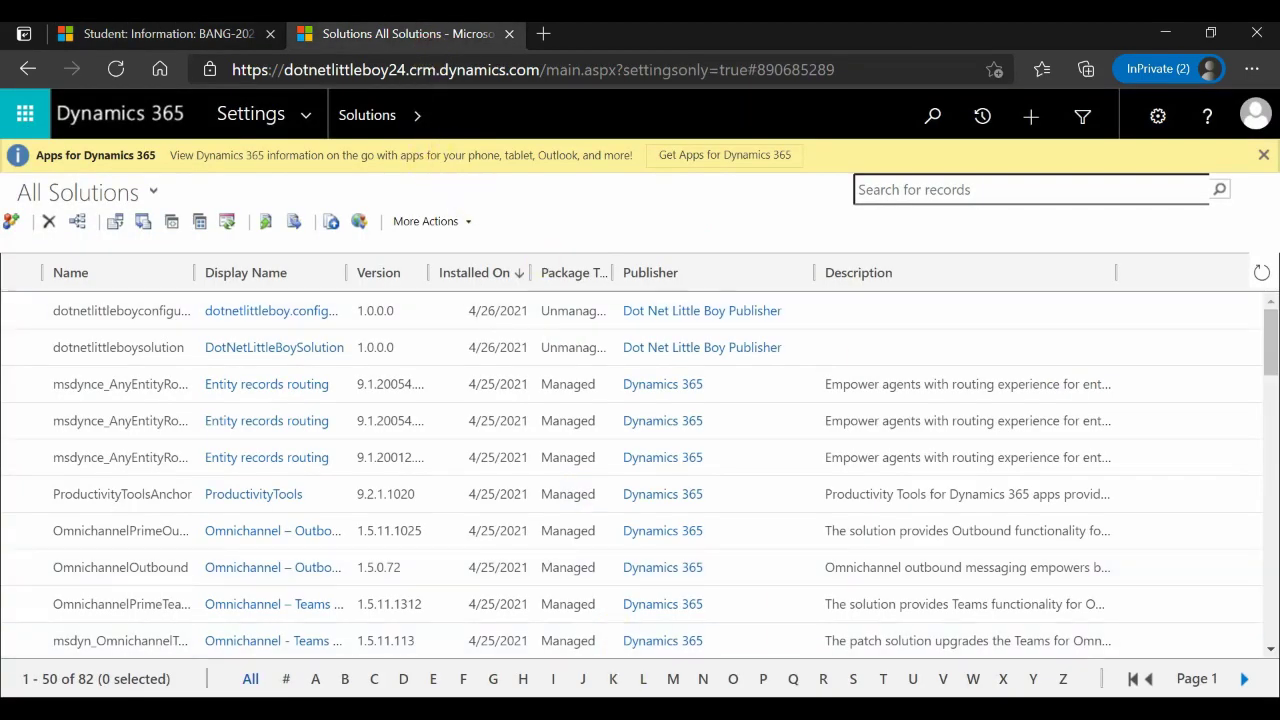
pyautogui.moveTo(667, 710)
pyautogui.click(766, 637)
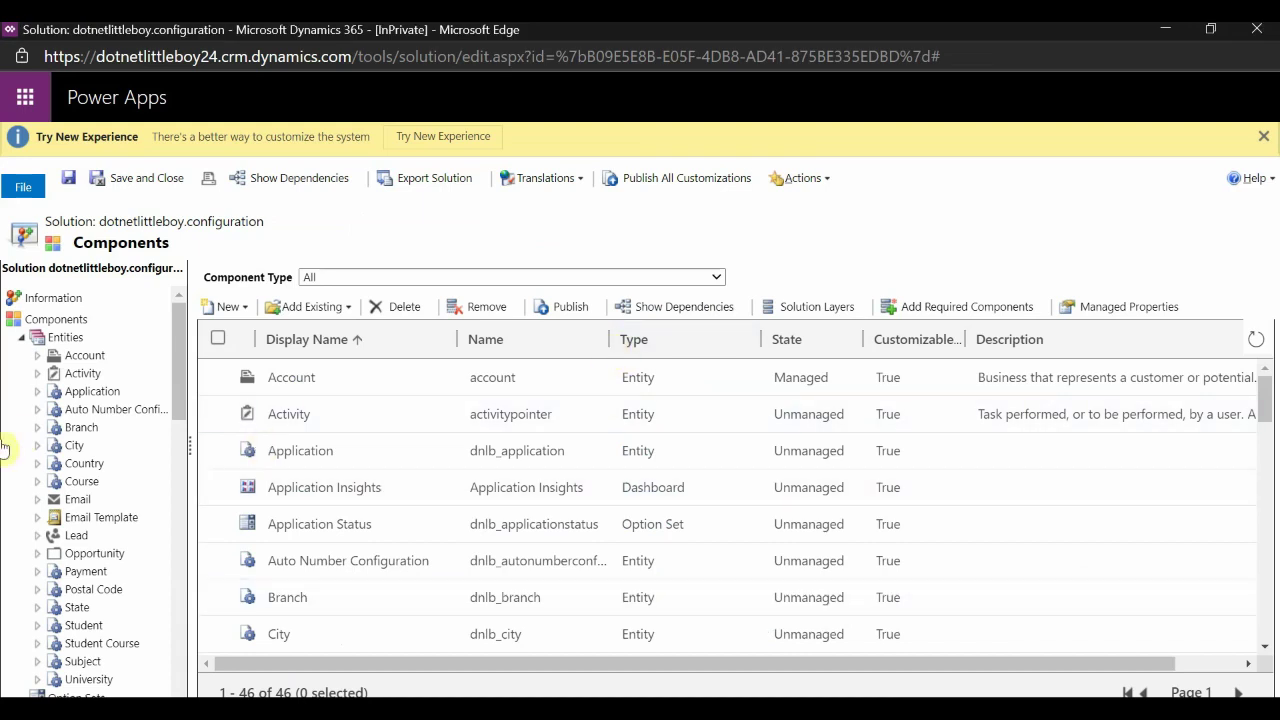
pyautogui.scroll(-5, 45, 480)
pyautogui.scroll(2, 82, 550)
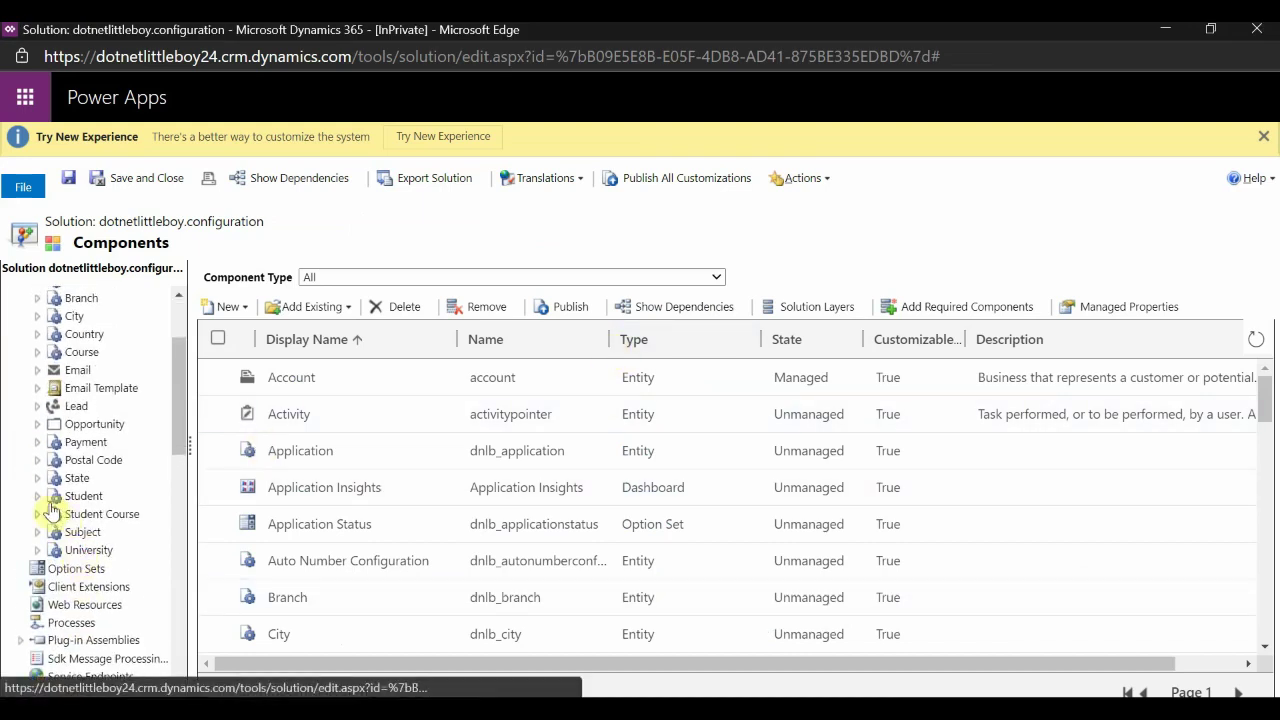
# Expand the Student Course entity and show its Forms list.
pyautogui.click(37, 515)
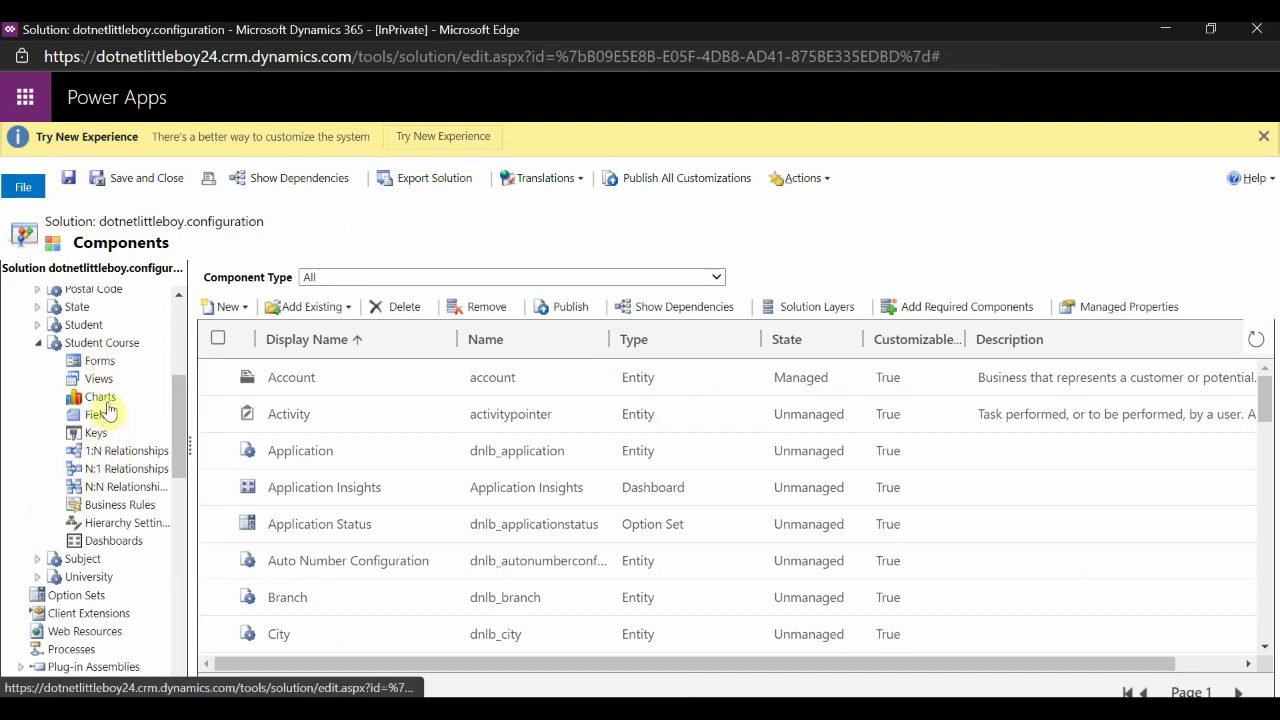
pyautogui.click(104, 366)
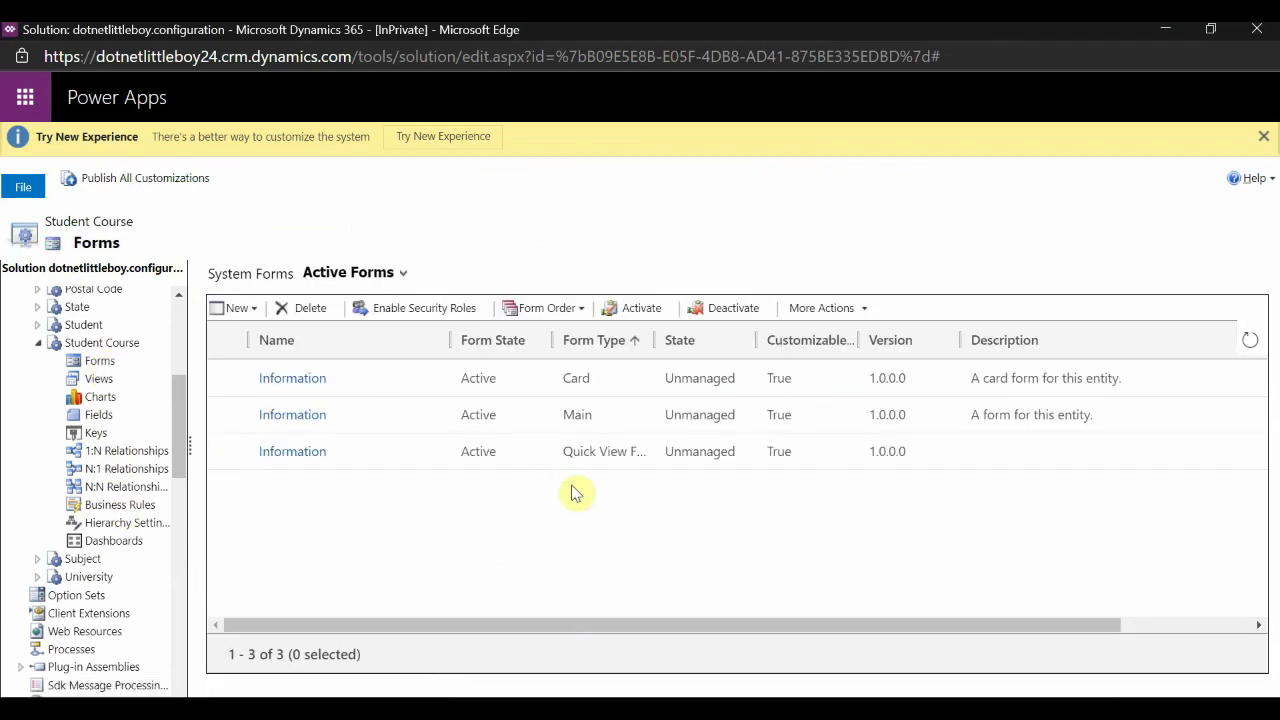
pyautogui.click(110, 358)
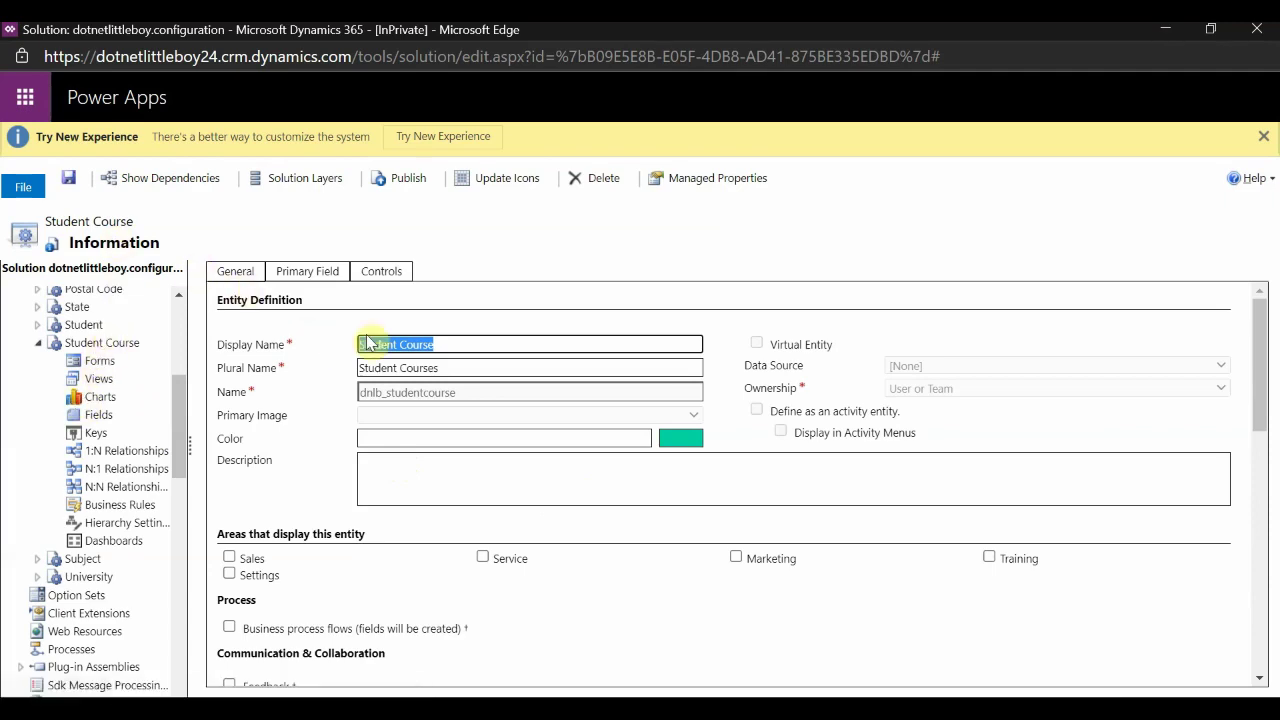
# Keep Allow quick create enabled for Student Course, save the settings, and return to Forms.
pyautogui.scroll(-3, 512, 489)
pyautogui.scroll(-9, 512, 489)
pyautogui.scroll(3, 551, 540)
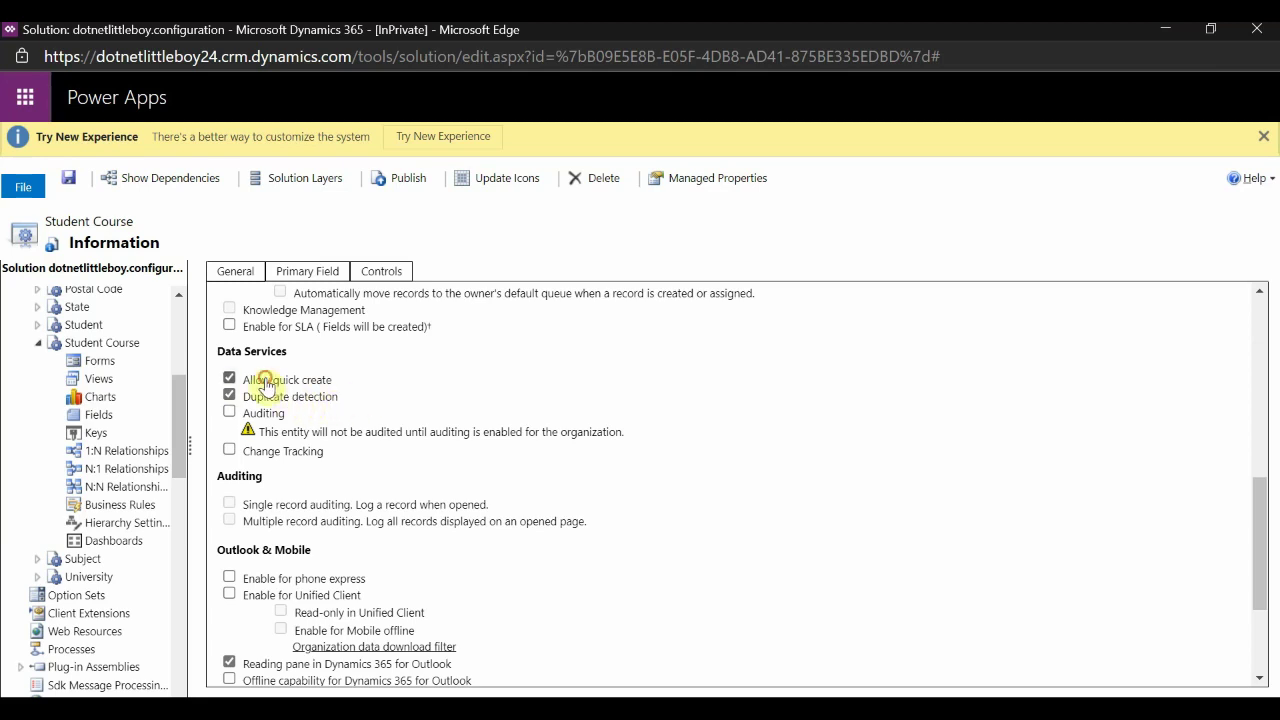
pyautogui.click(69, 178)
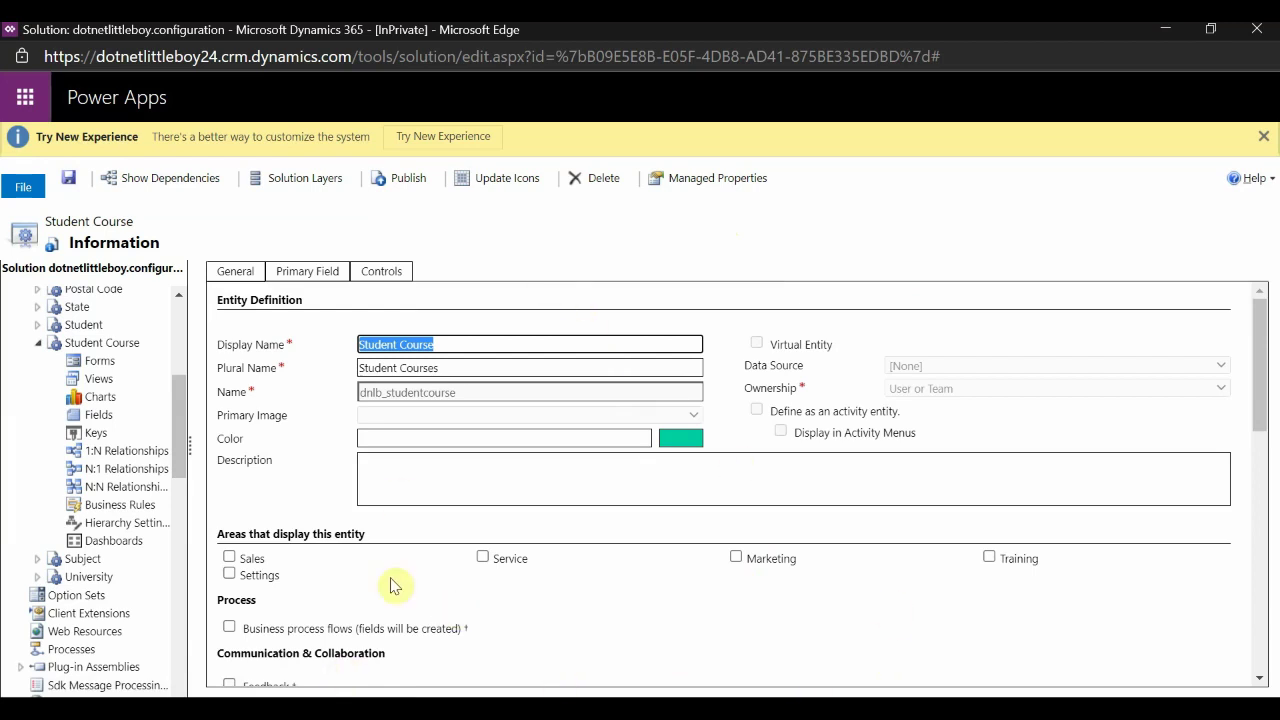
pyautogui.click(97, 361)
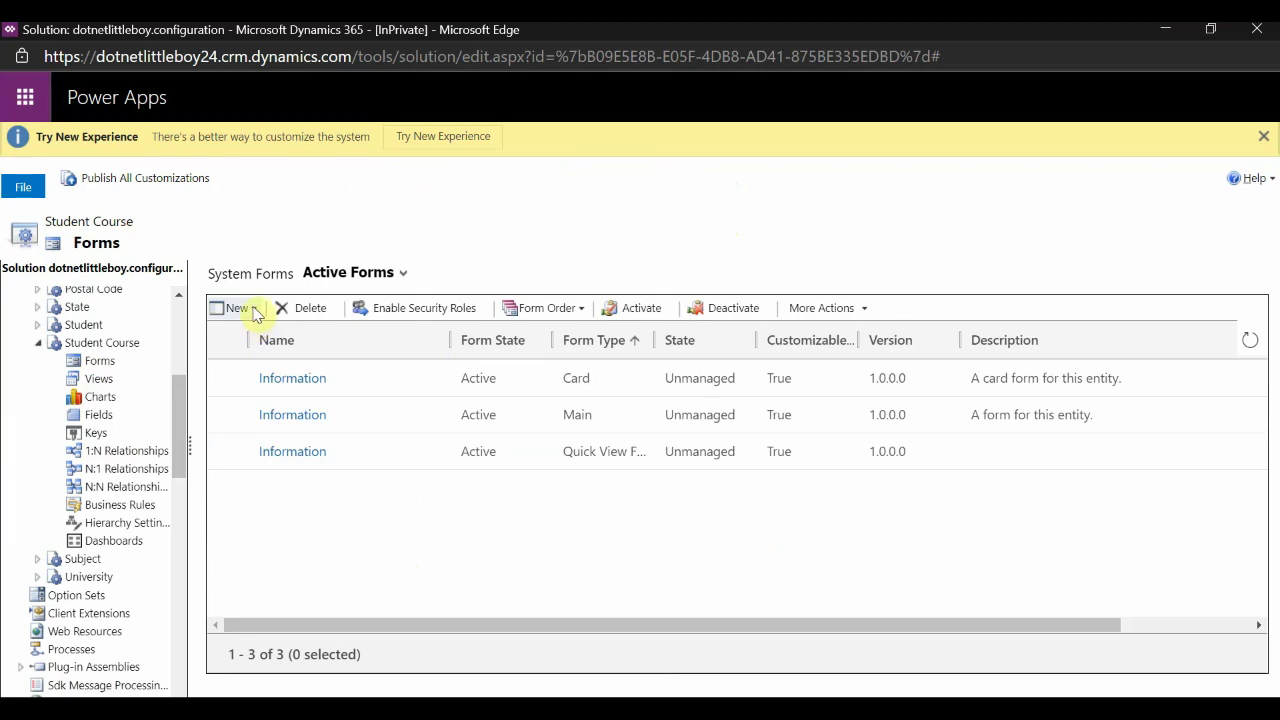
# Create a new Quick Create Form for Student Course in a maximized form editor.
pyautogui.click(248, 309)
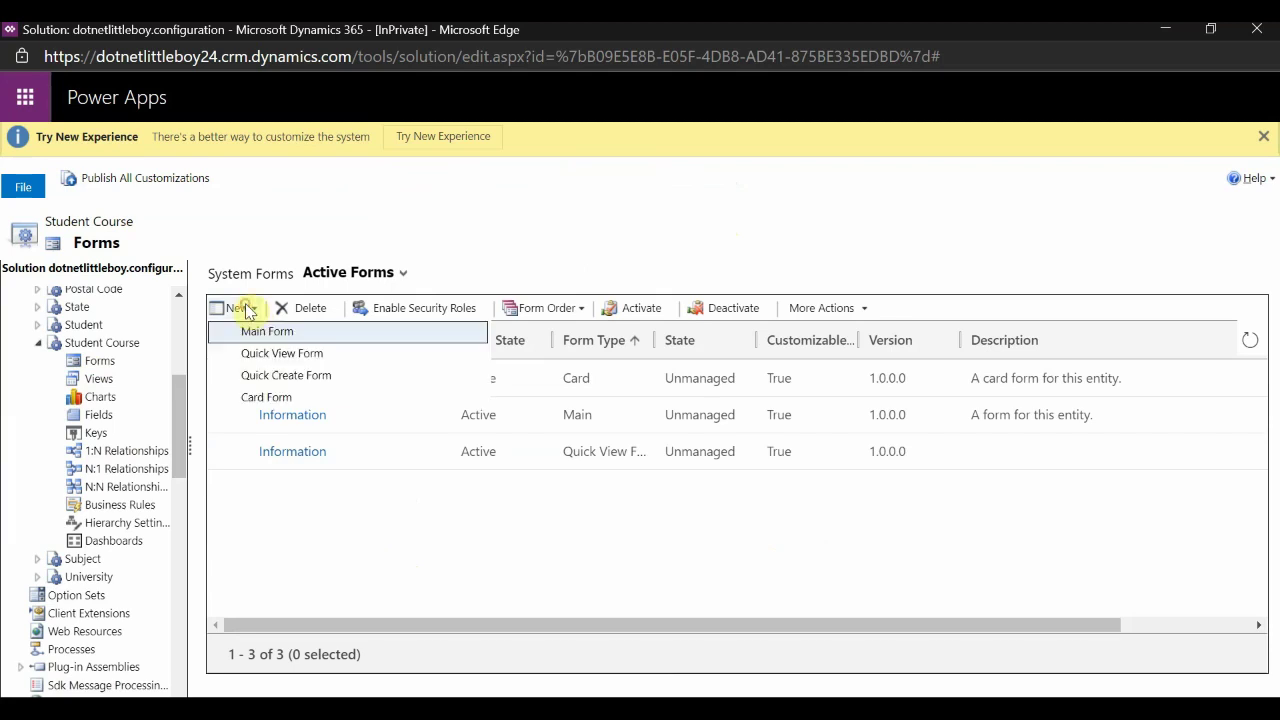
pyautogui.click(297, 375)
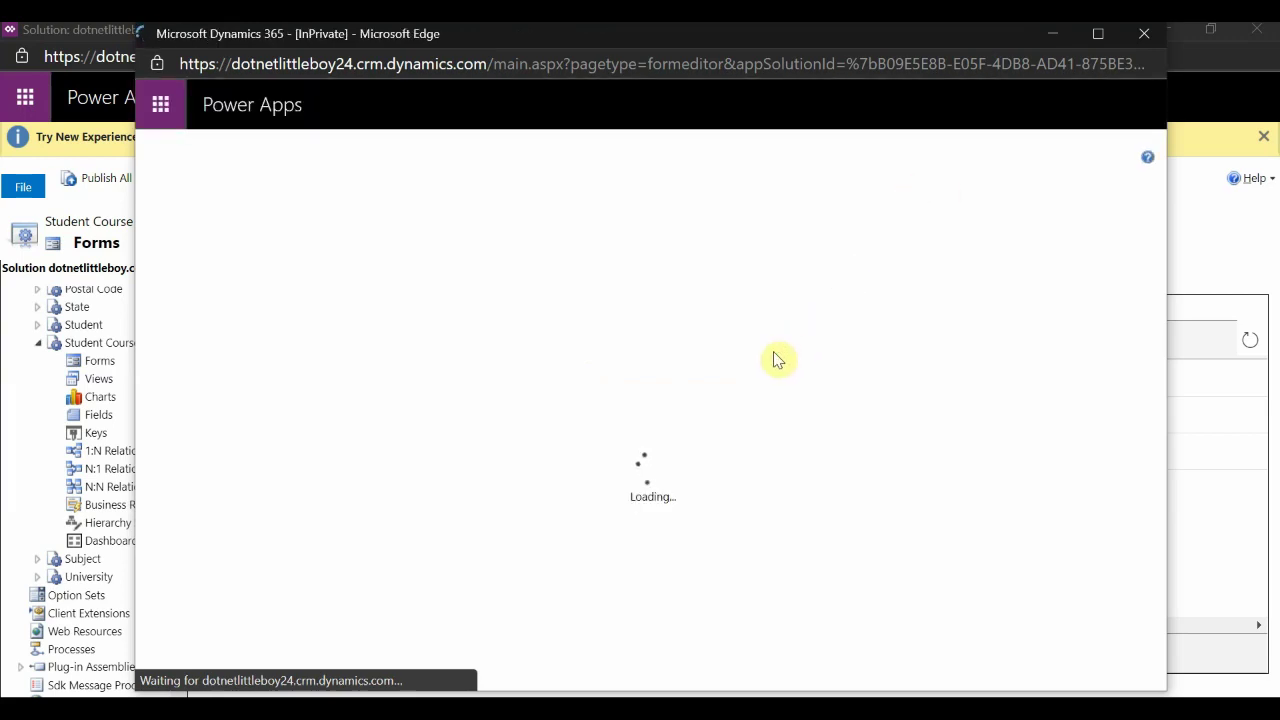
pyautogui.click(1098, 33)
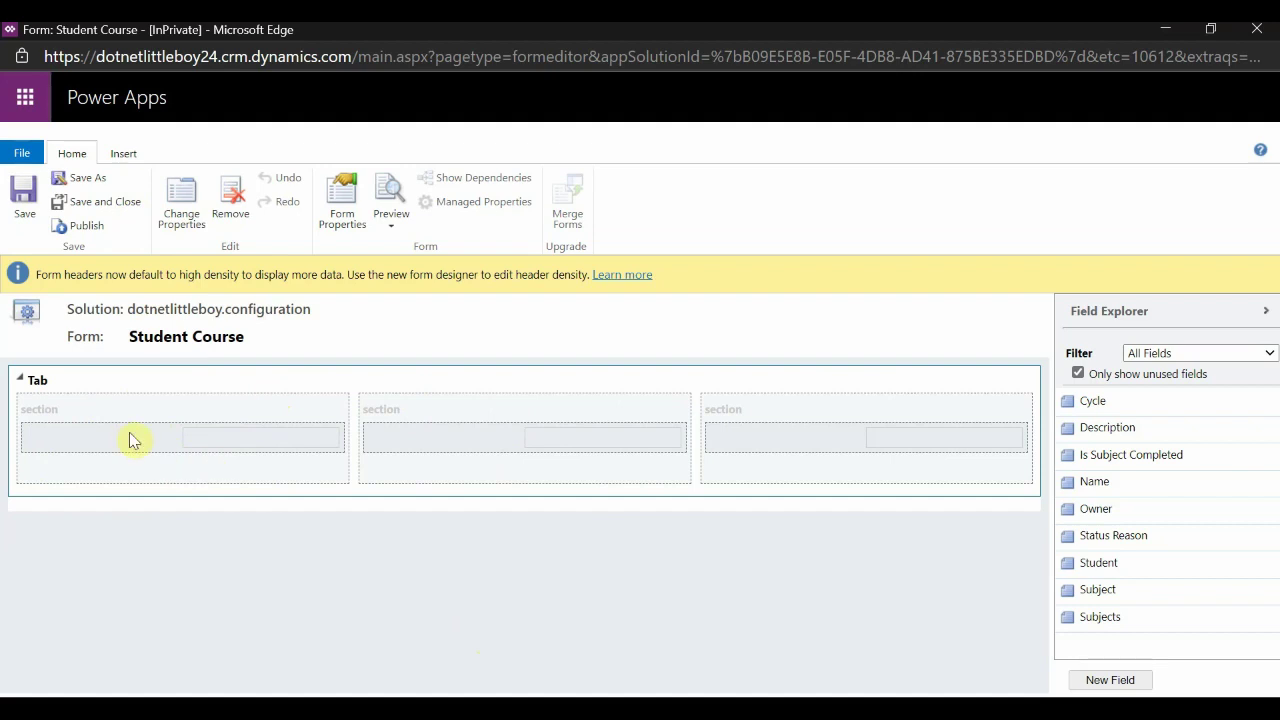
pyautogui.click(123, 155)
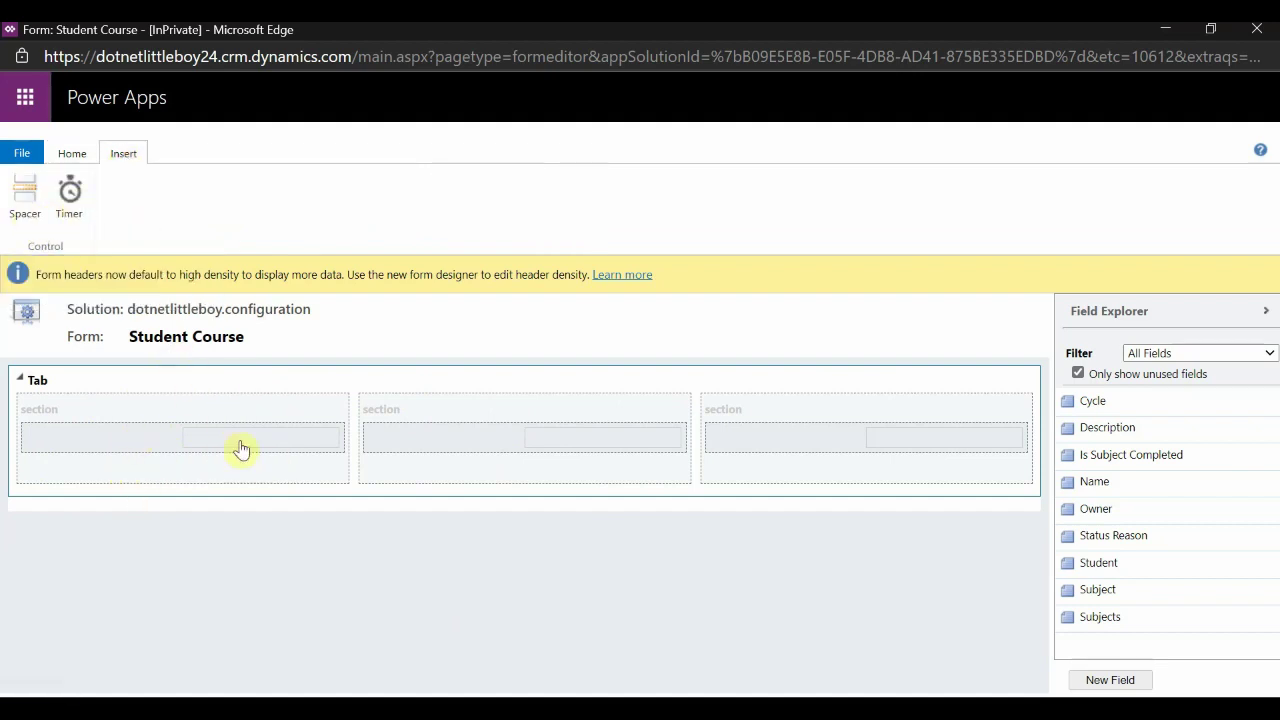
pyautogui.click(70, 155)
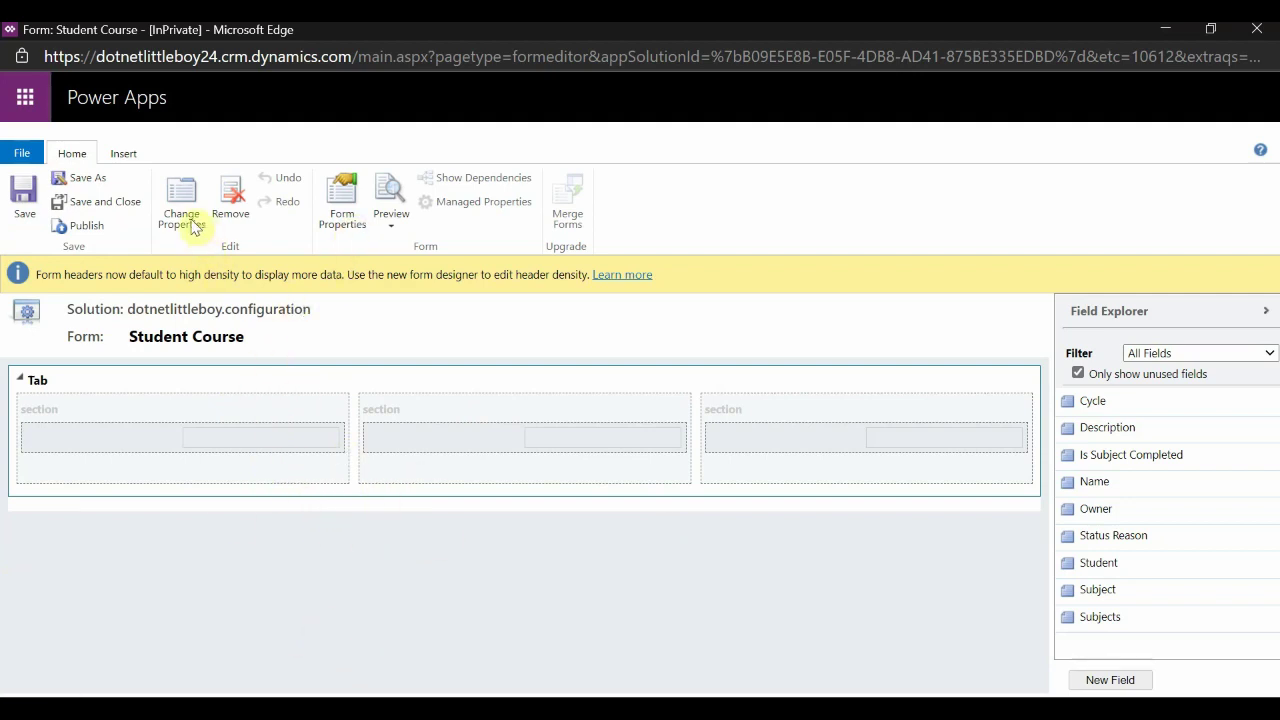
pyautogui.click(218, 440)
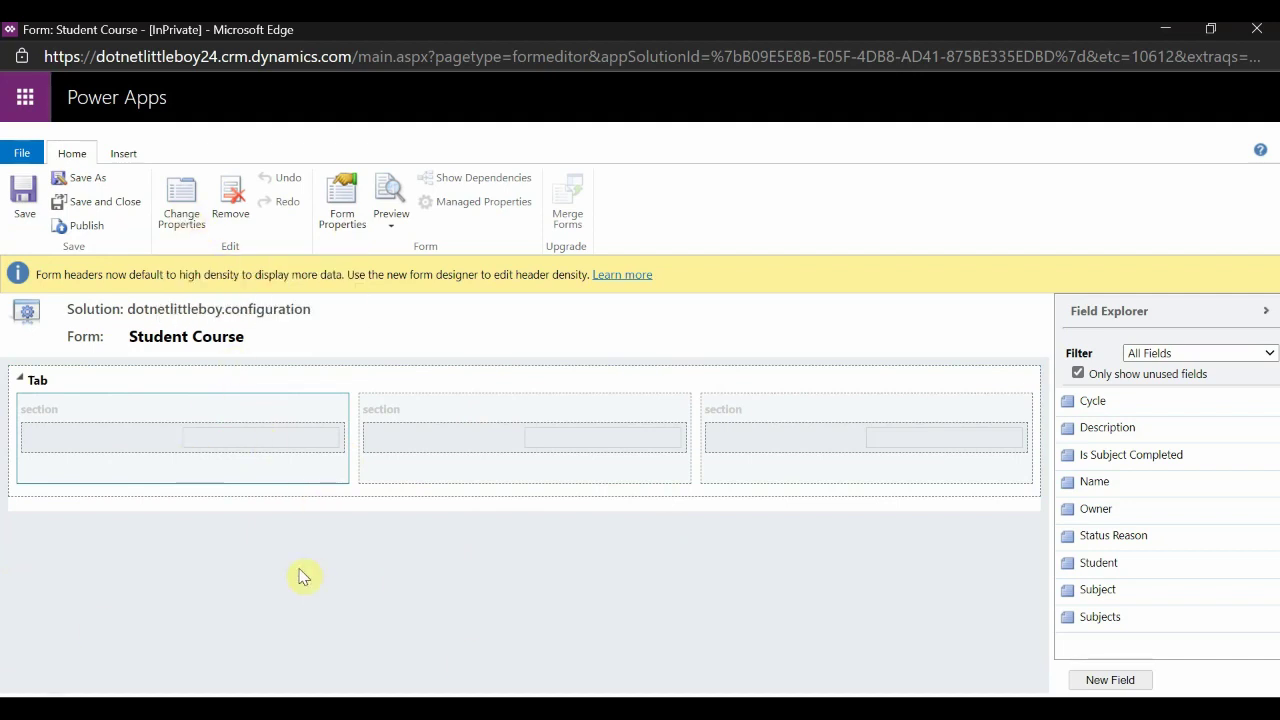
# Place Student in the first section and Subject in the second section.
pyautogui.click(443, 387)
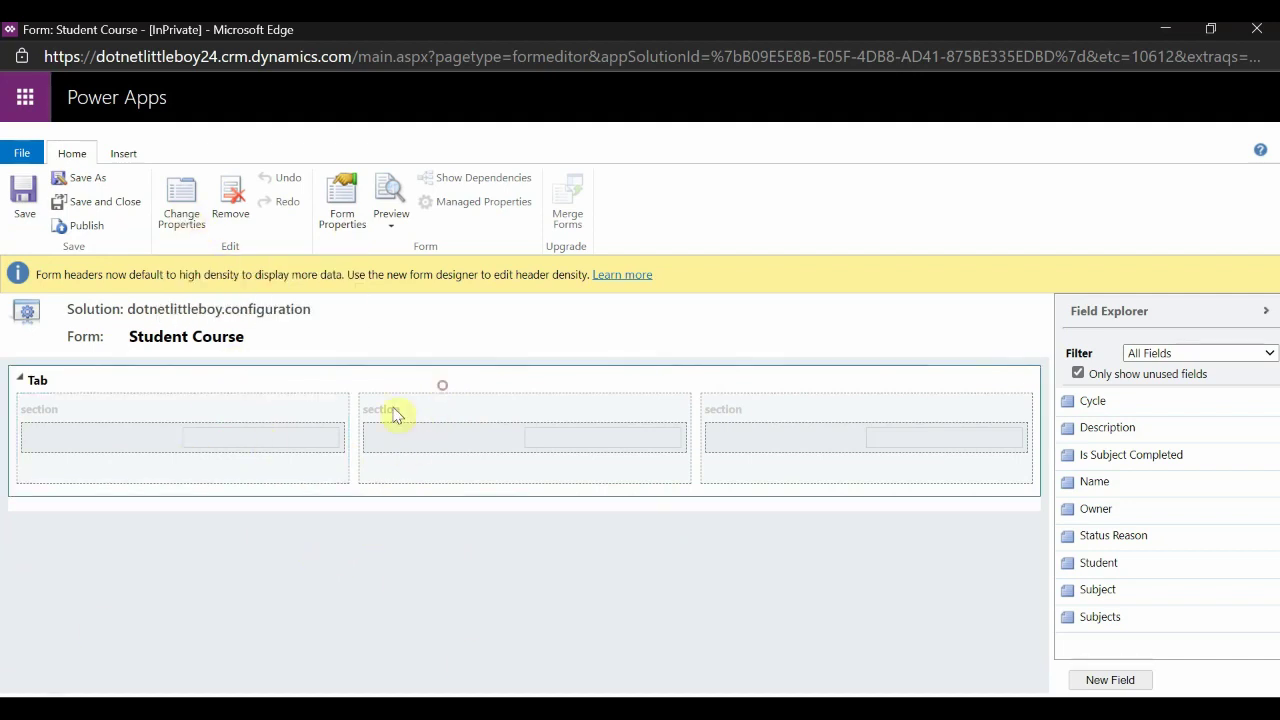
pyautogui.click(220, 414)
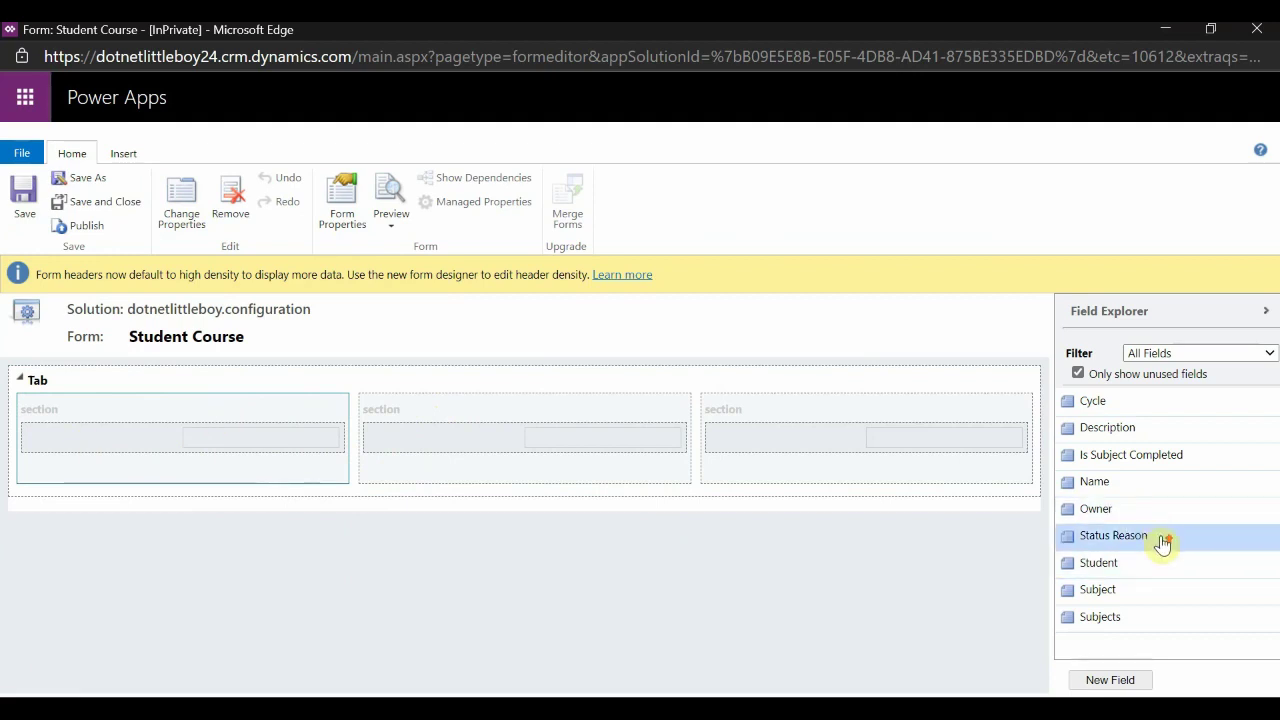
pyautogui.click(1149, 402)
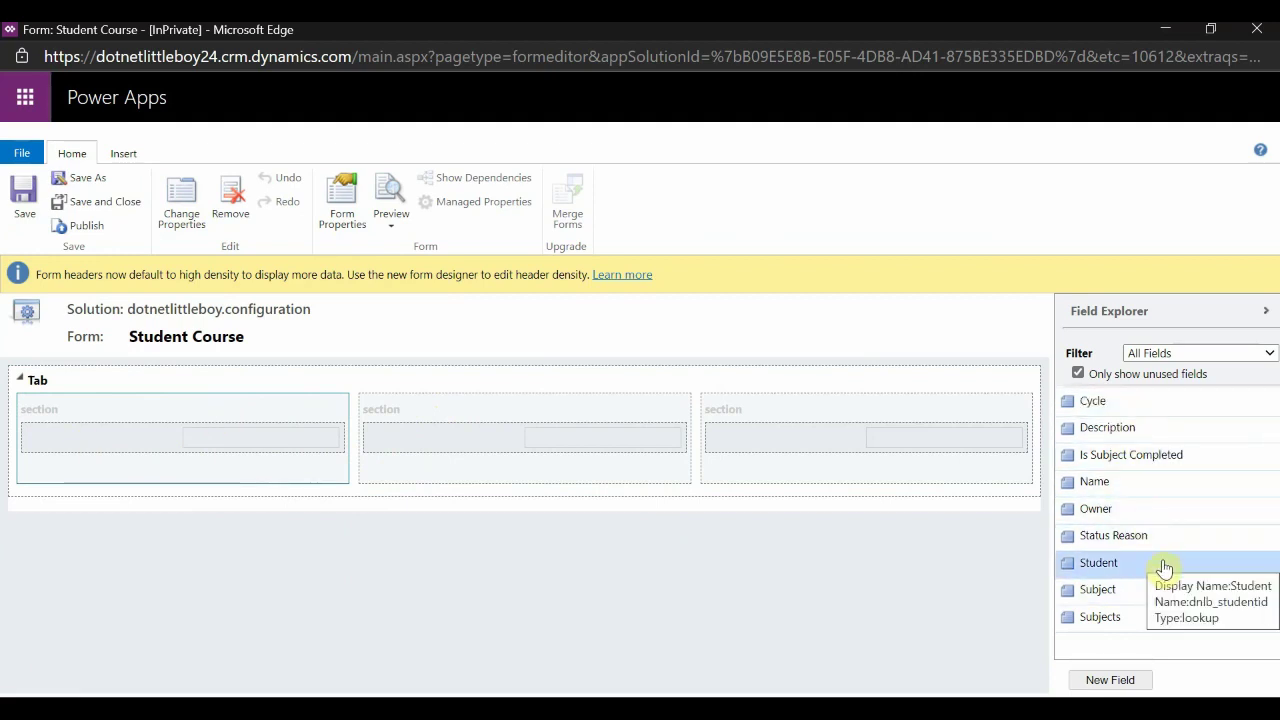
pyautogui.moveTo(1163, 567); pyautogui.dragTo(181, 435)
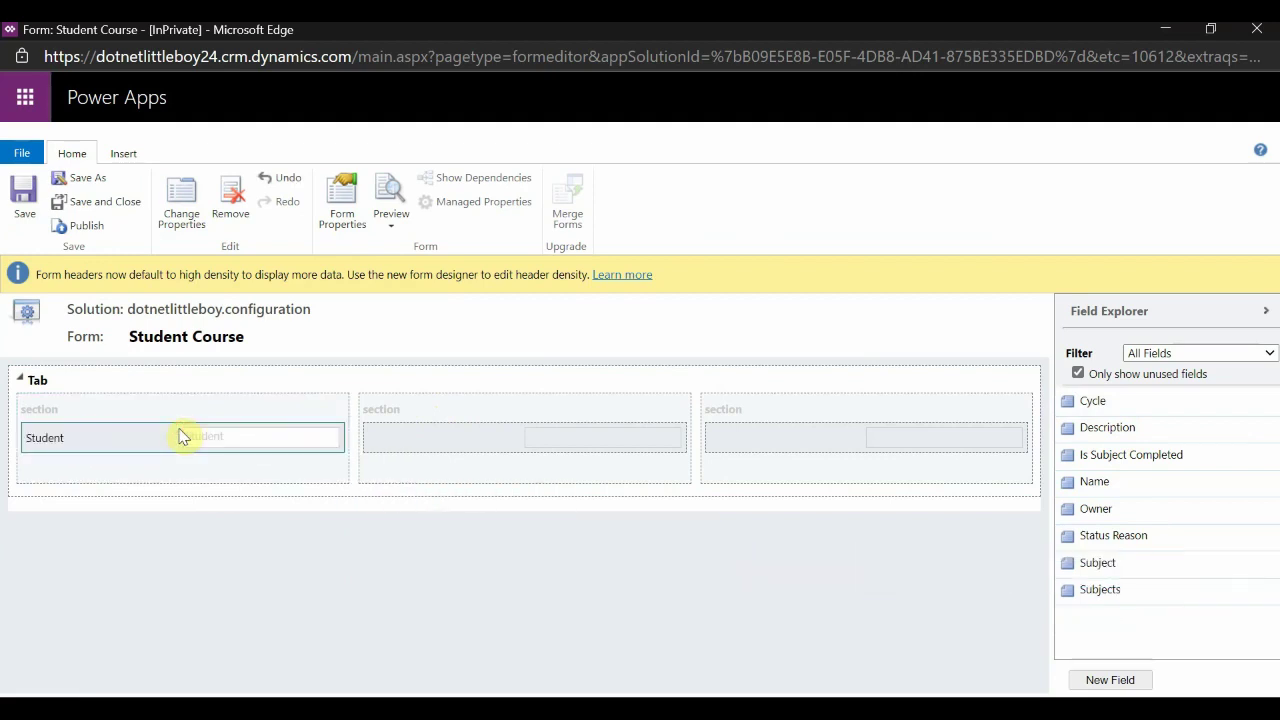
pyautogui.click(1158, 564)
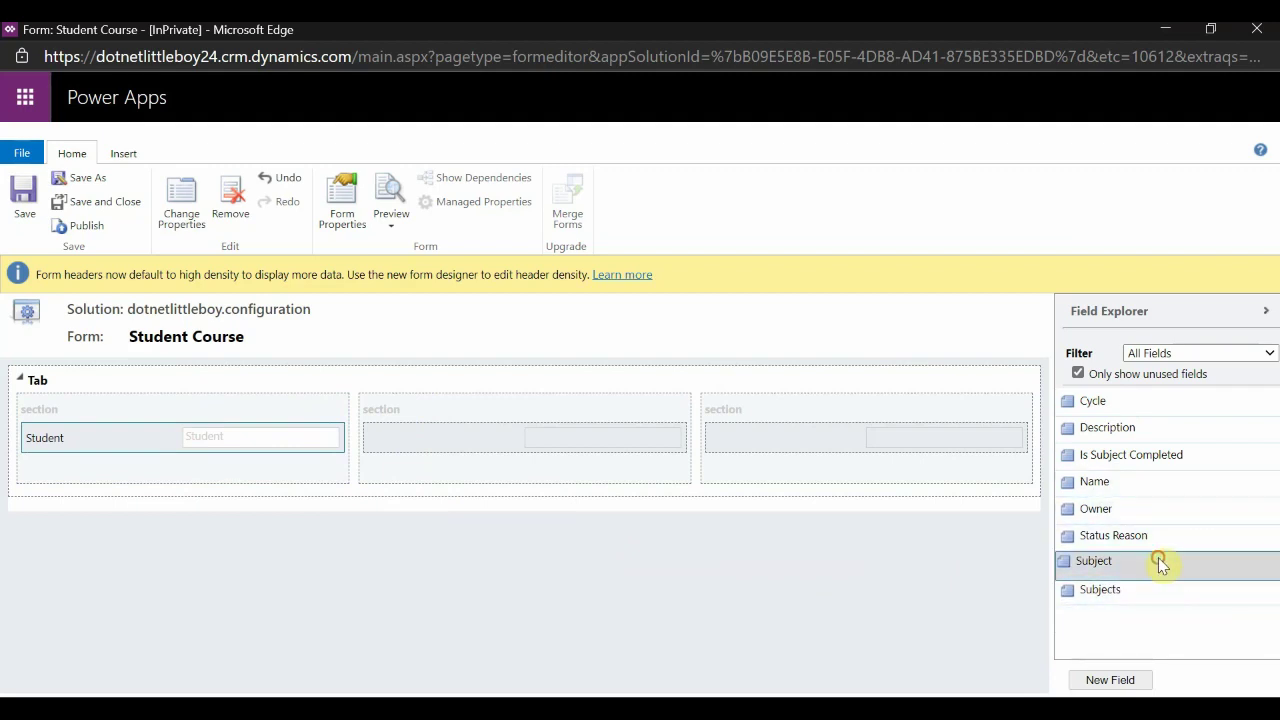
pyautogui.moveTo(1158, 564); pyautogui.dragTo(516, 437)
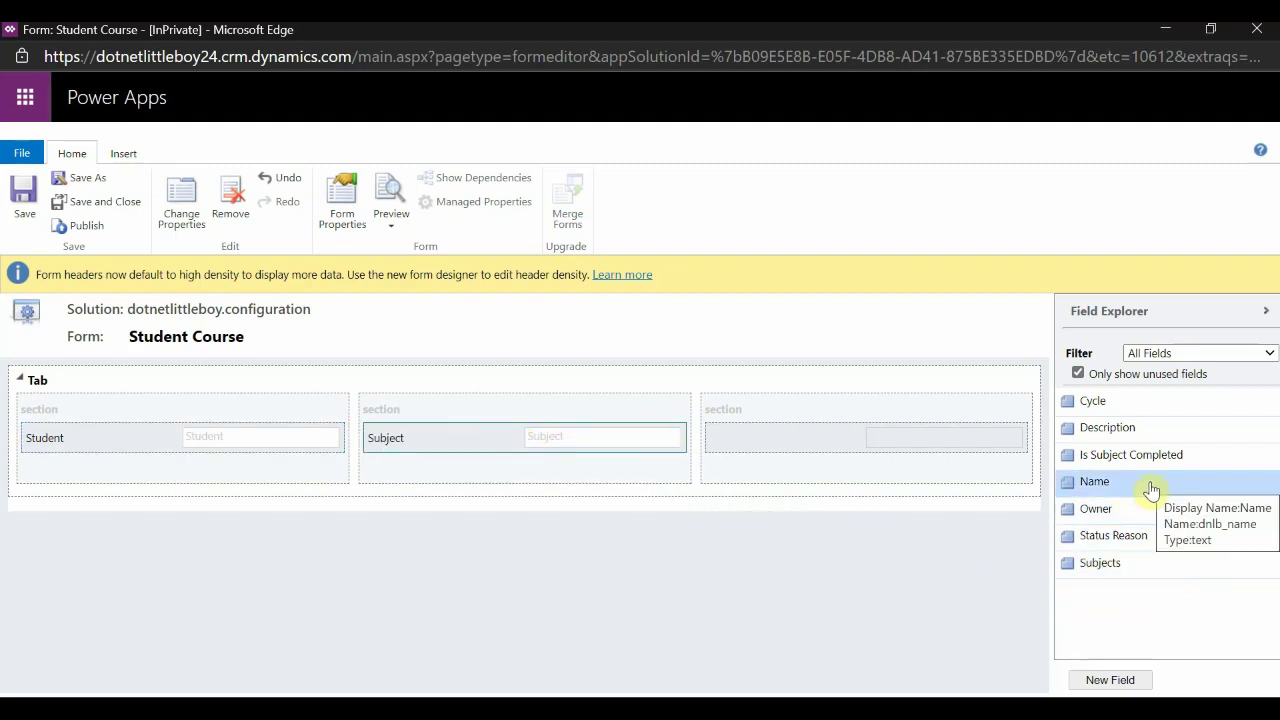
# Add Name above Student, Cycle under Subject, Description and Is Subject Completed in section 3, and save.
pyautogui.moveTo(1151, 489); pyautogui.dragTo(223, 437)
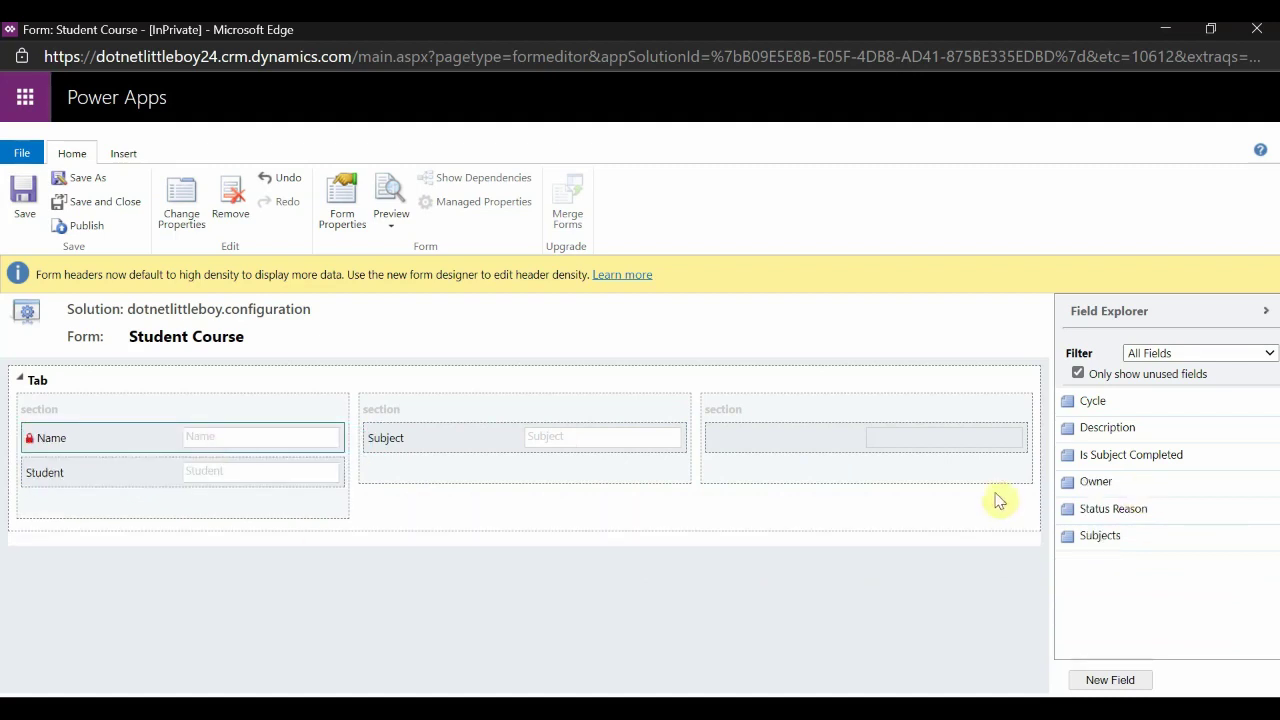
pyautogui.moveTo(1149, 403); pyautogui.dragTo(483, 460)
pyautogui.moveTo(1157, 425); pyautogui.dragTo(868, 438)
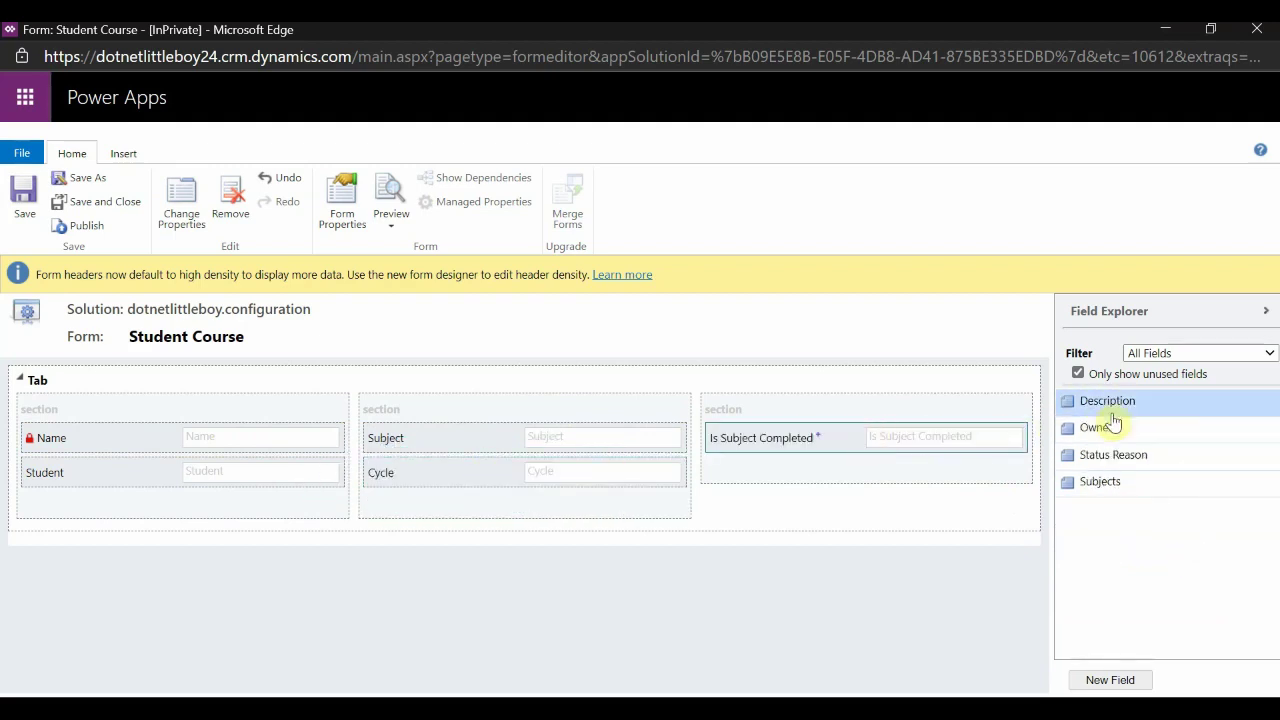
pyautogui.moveTo(1134, 403); pyautogui.dragTo(810, 420)
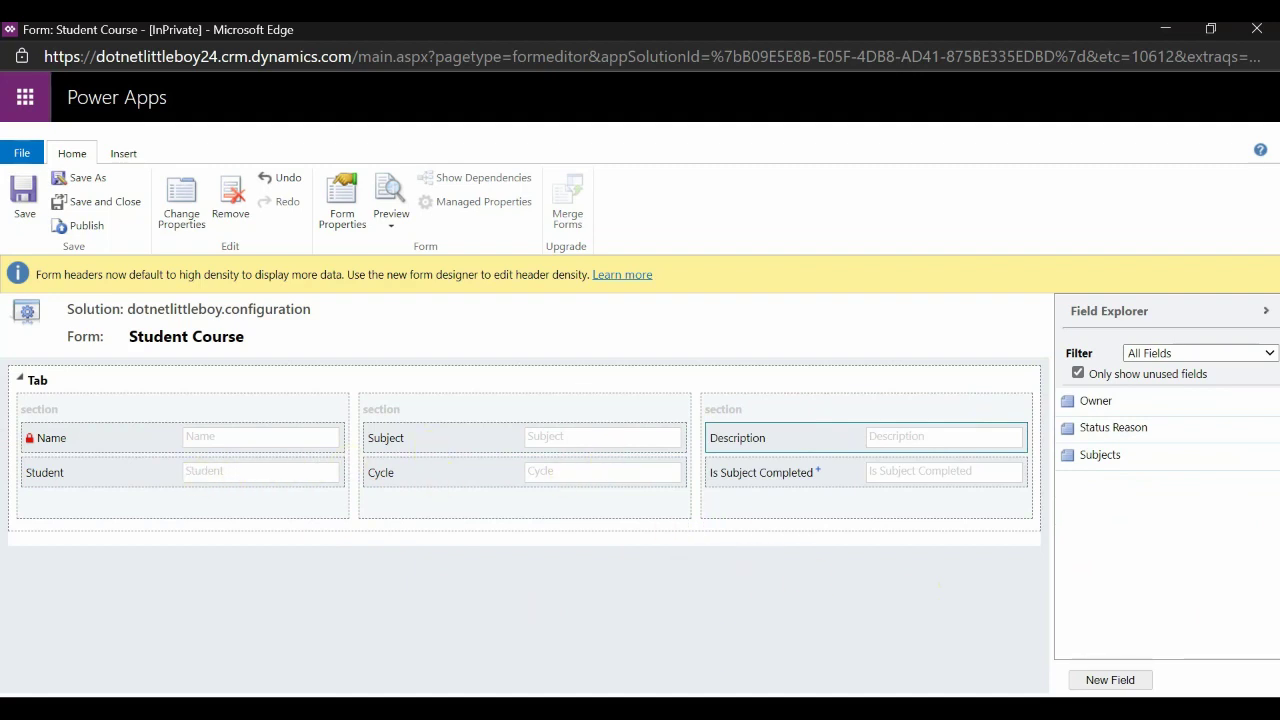
pyautogui.click(24, 195)
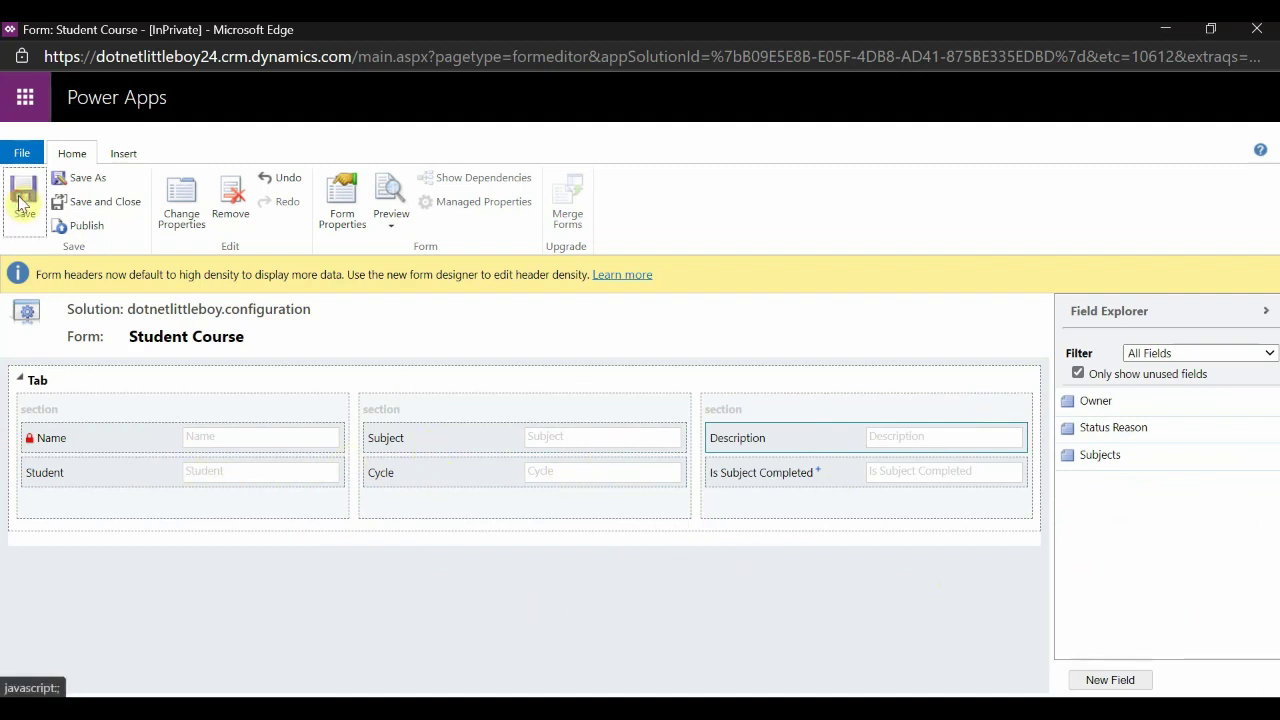
# Save and publish the Student Course quick create form, then close the editor.
pyautogui.click(80, 229)
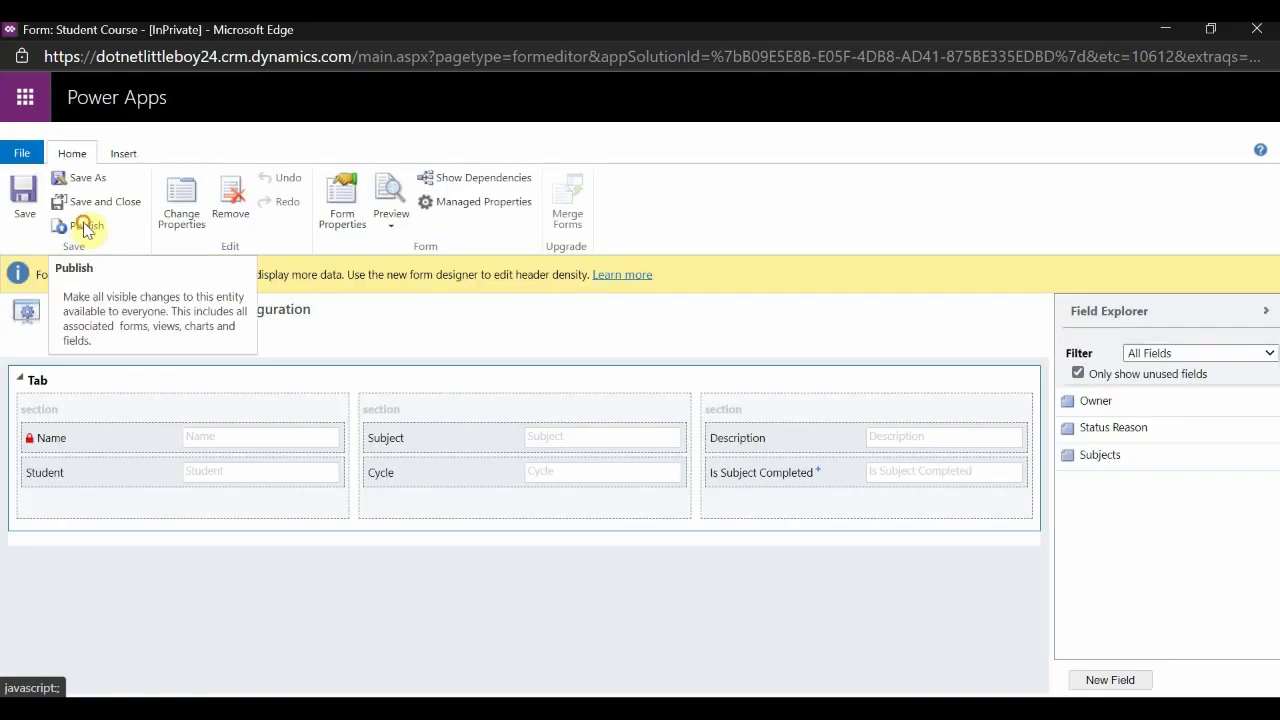
pyautogui.click(85, 228)
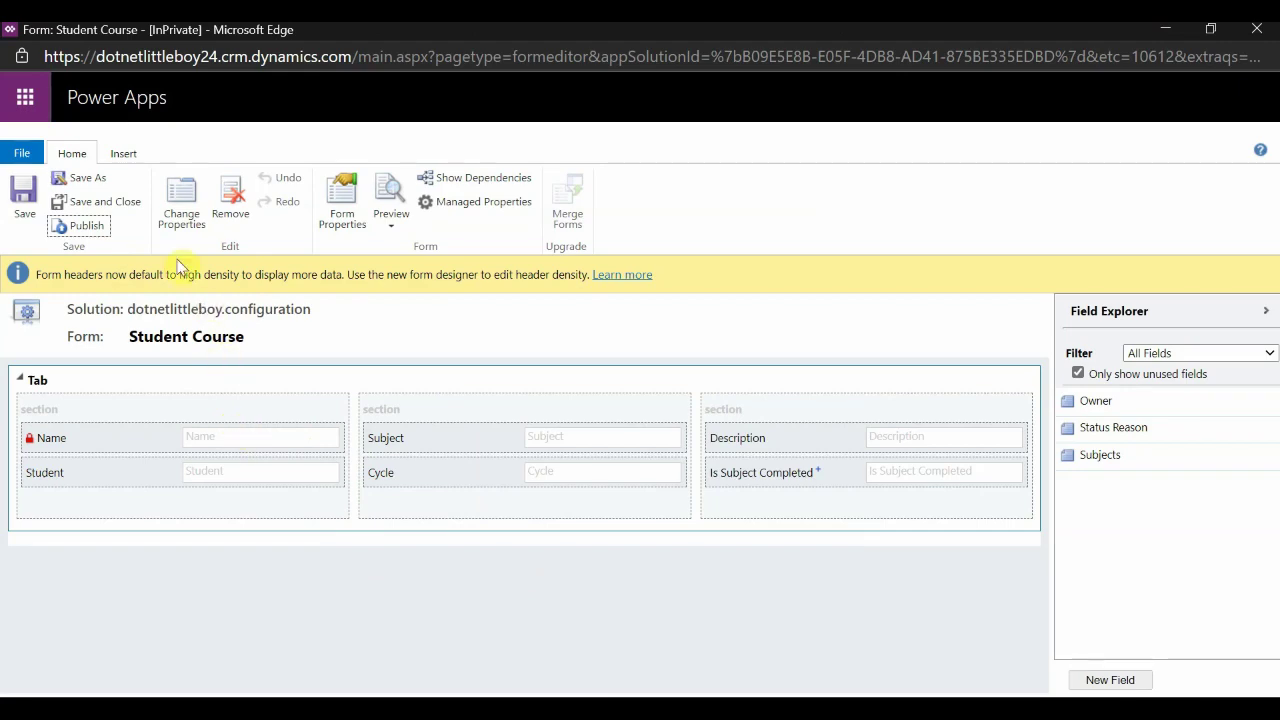
pyautogui.click(110, 204)
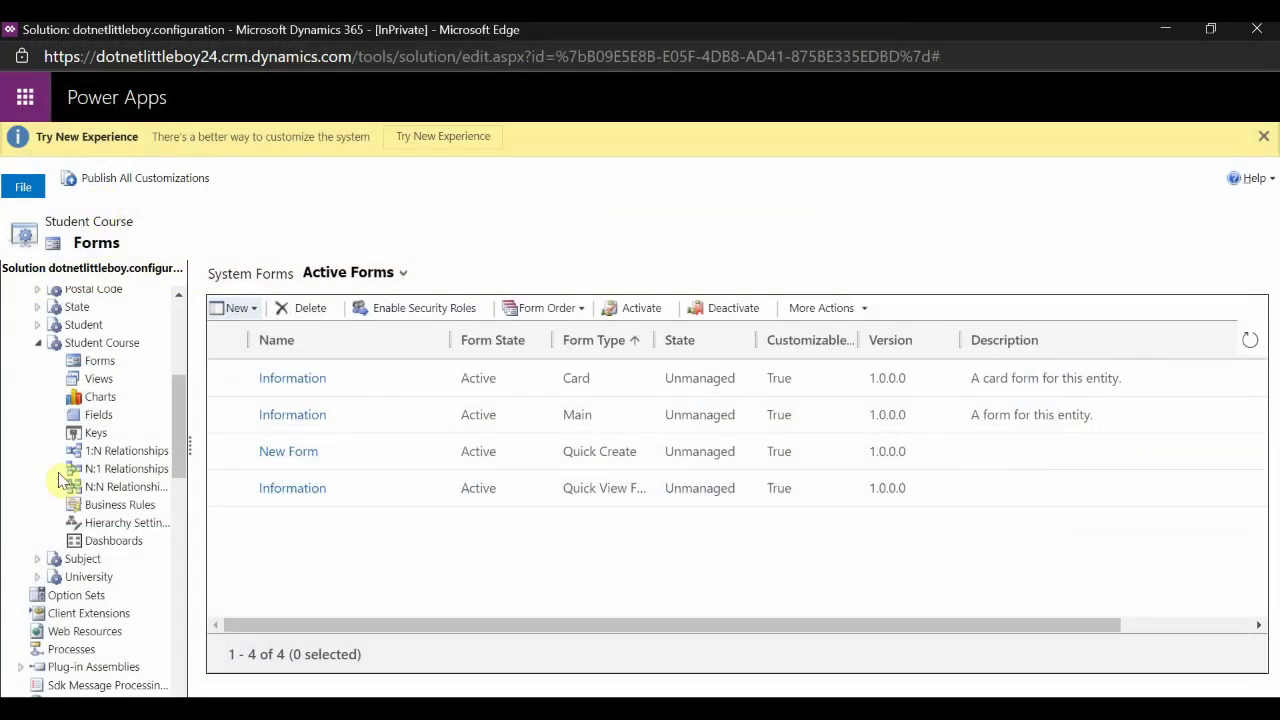
# Expand the Student entity in the tree and switch to the All Solutions browser window.
pyautogui.scroll(2, 100, 470)
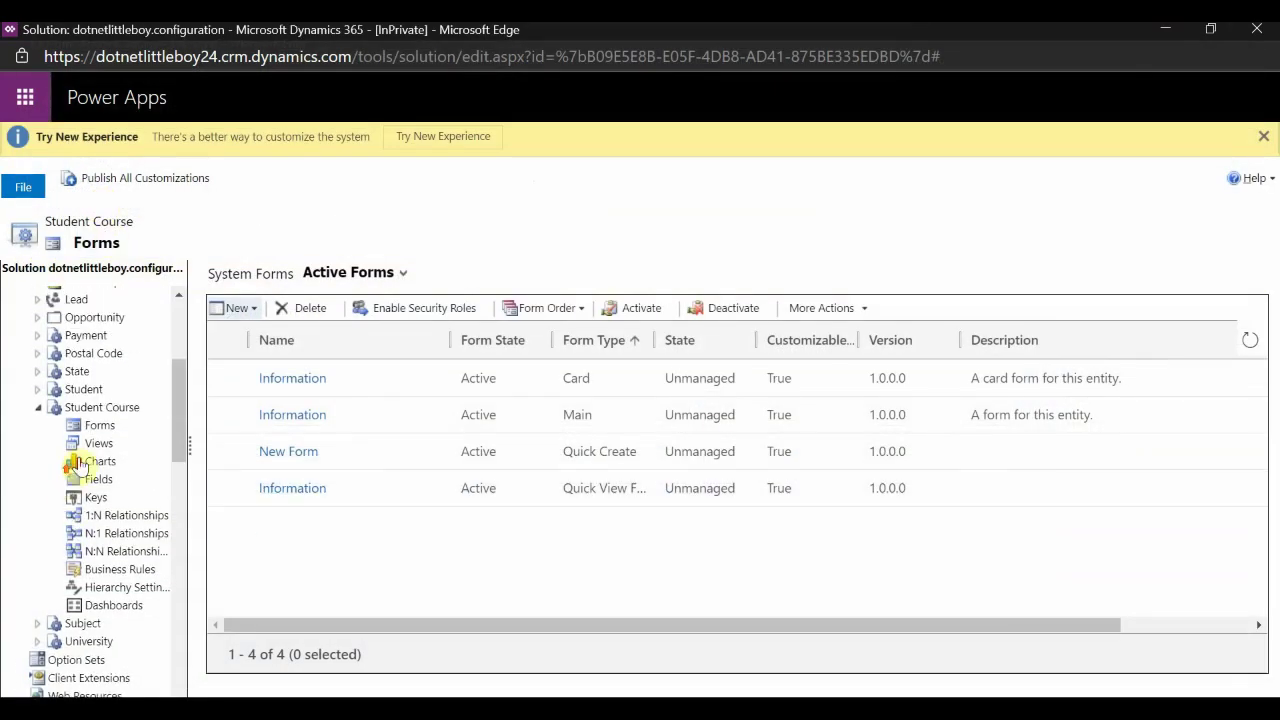
pyautogui.click(37, 390)
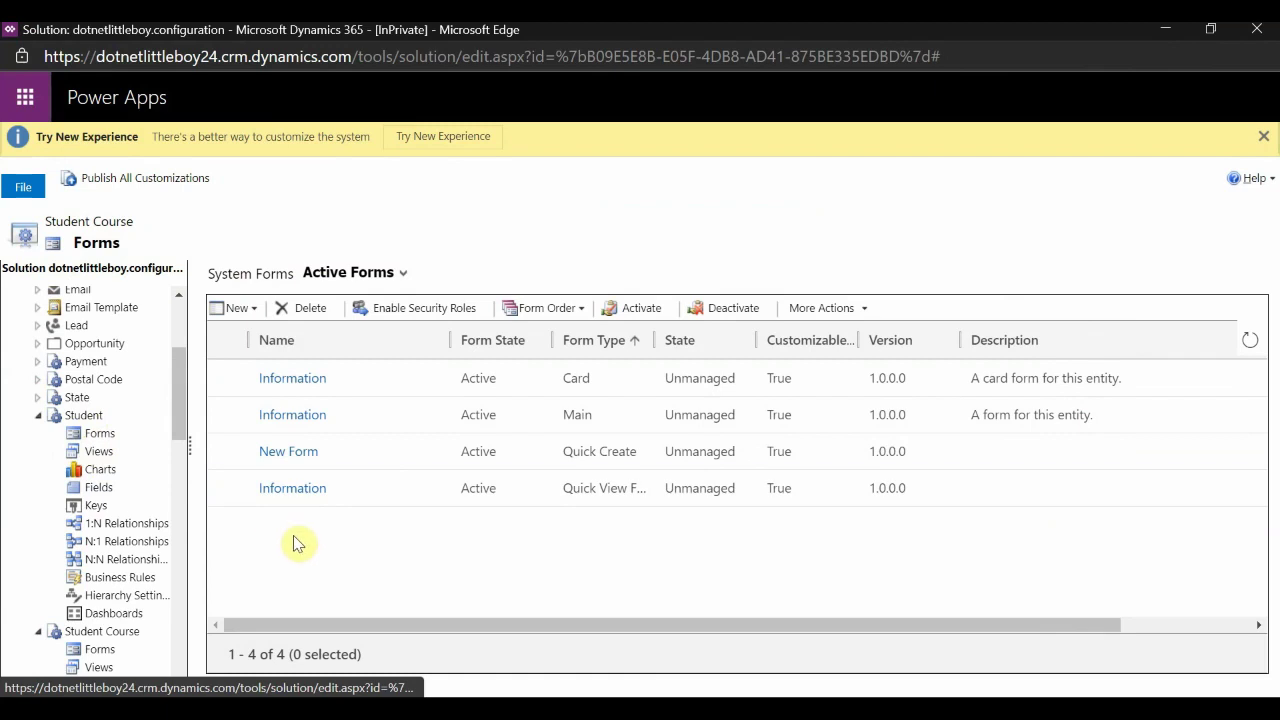
pyautogui.scroll(-1, 90, 585)
pyautogui.scroll(-1, 90, 585)
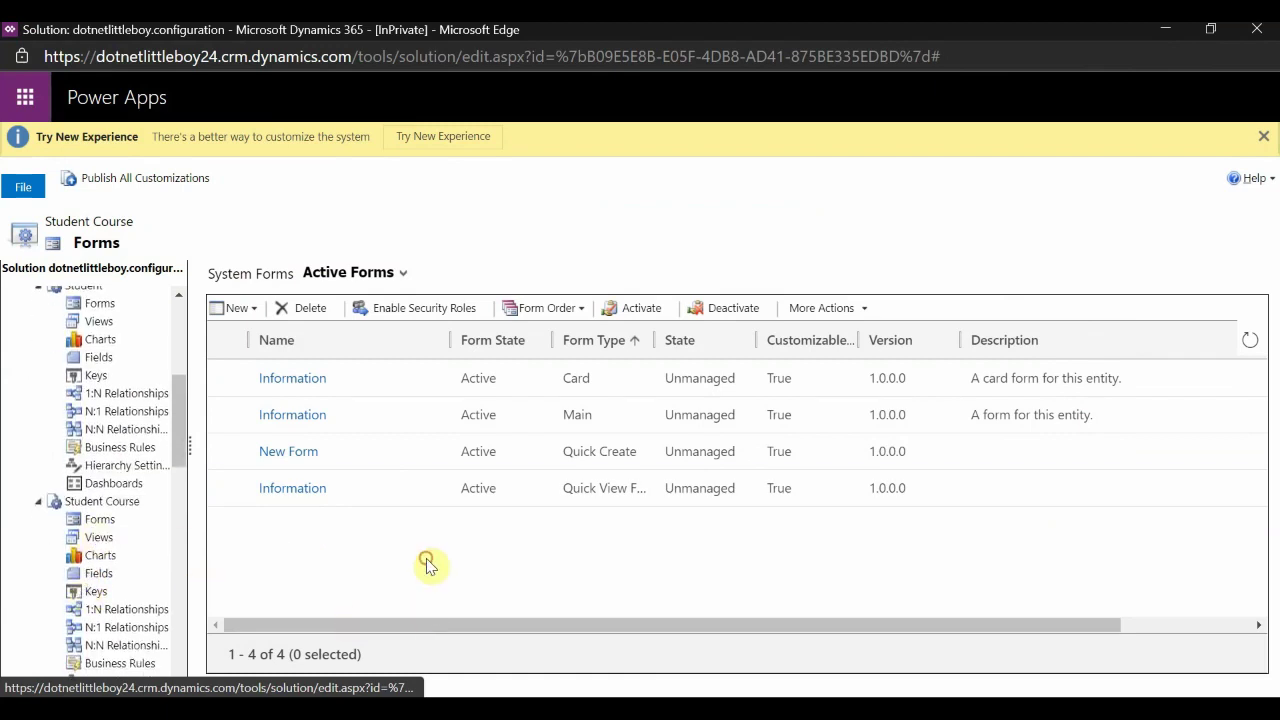
pyautogui.moveTo(640, 710)
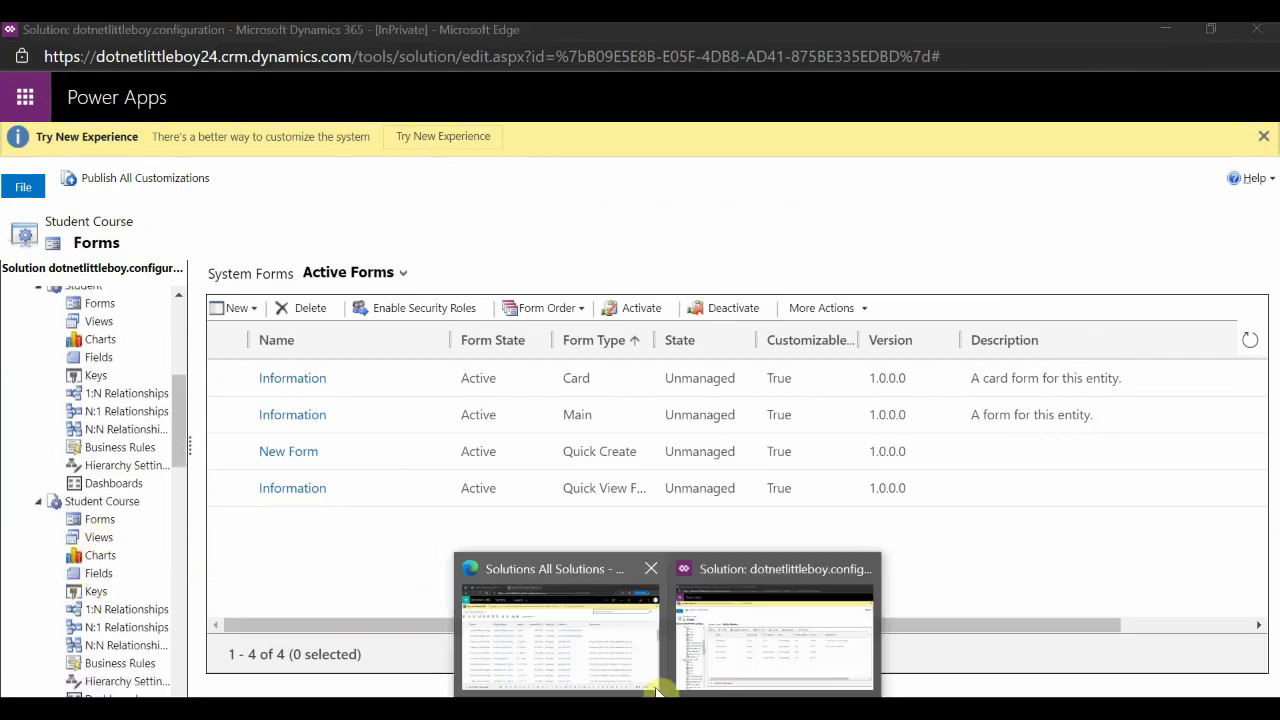
pyautogui.click(572, 662)
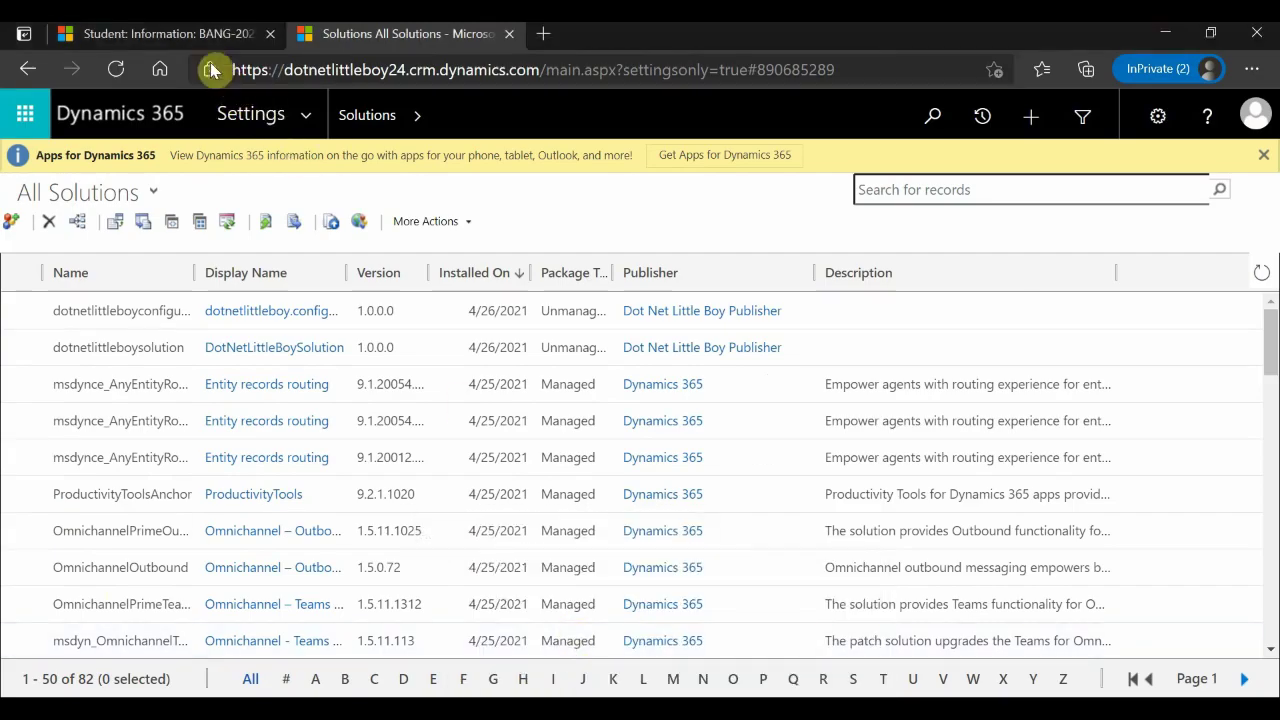
# Refresh Dynamics 365 and open a student record's Student Course & Subject tab.
pyautogui.click(195, 36)
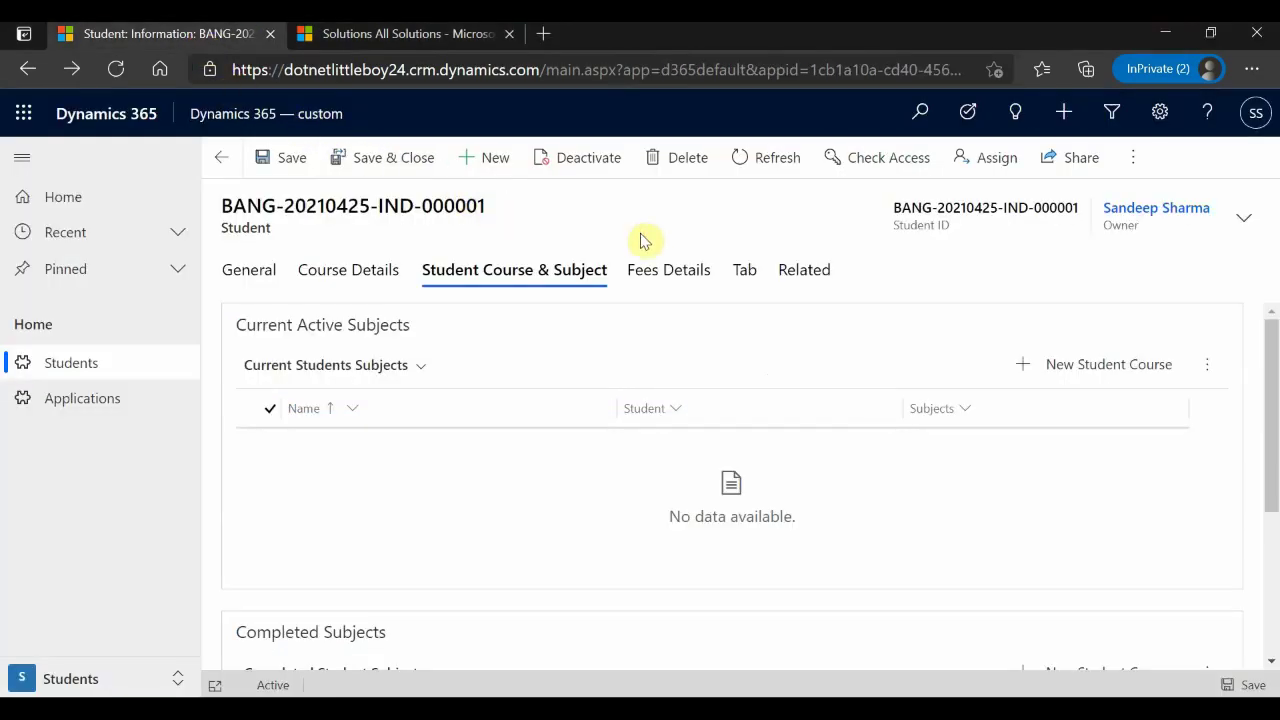
pyautogui.press('F5')
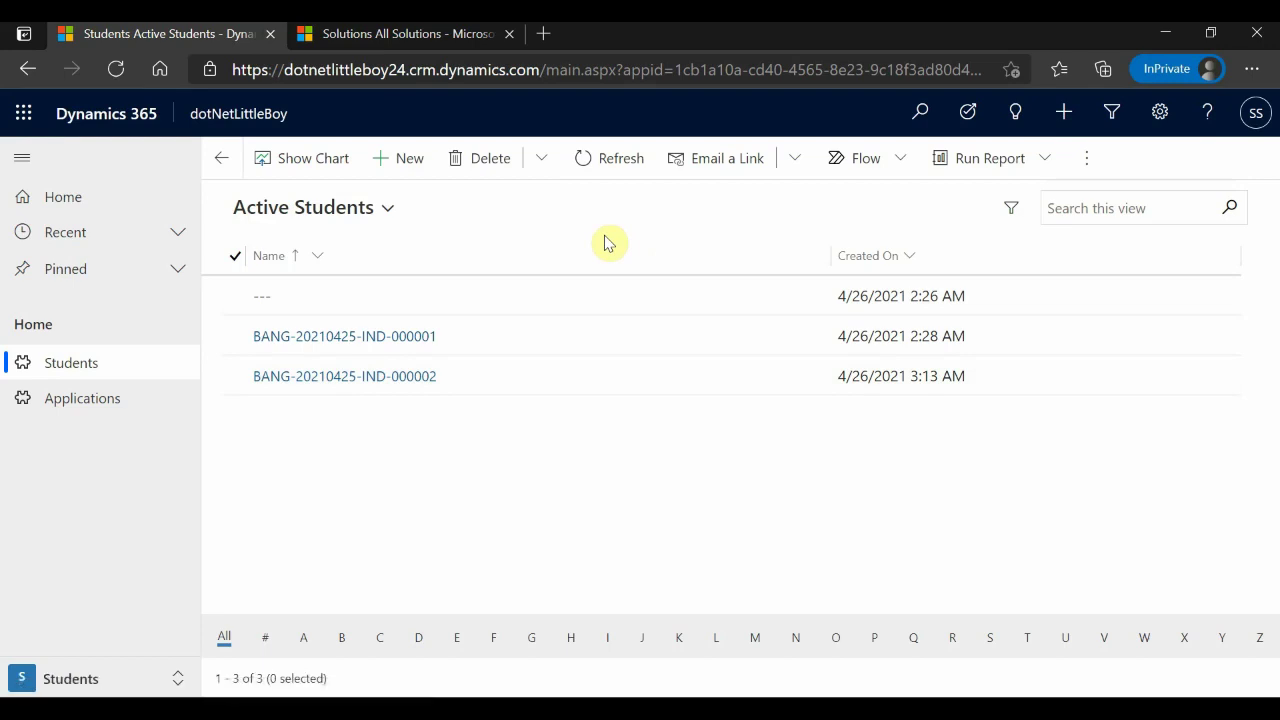
pyautogui.doubleClick(476, 347)
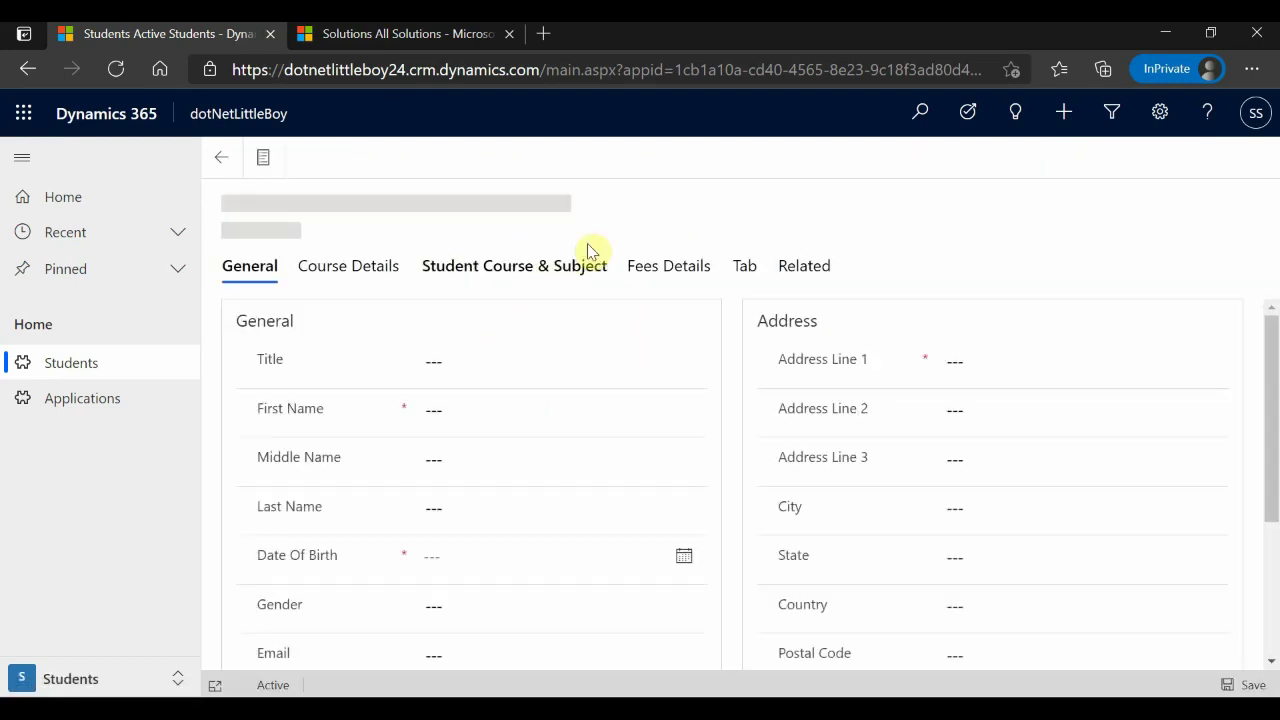
pyautogui.doubleClick(508, 270)
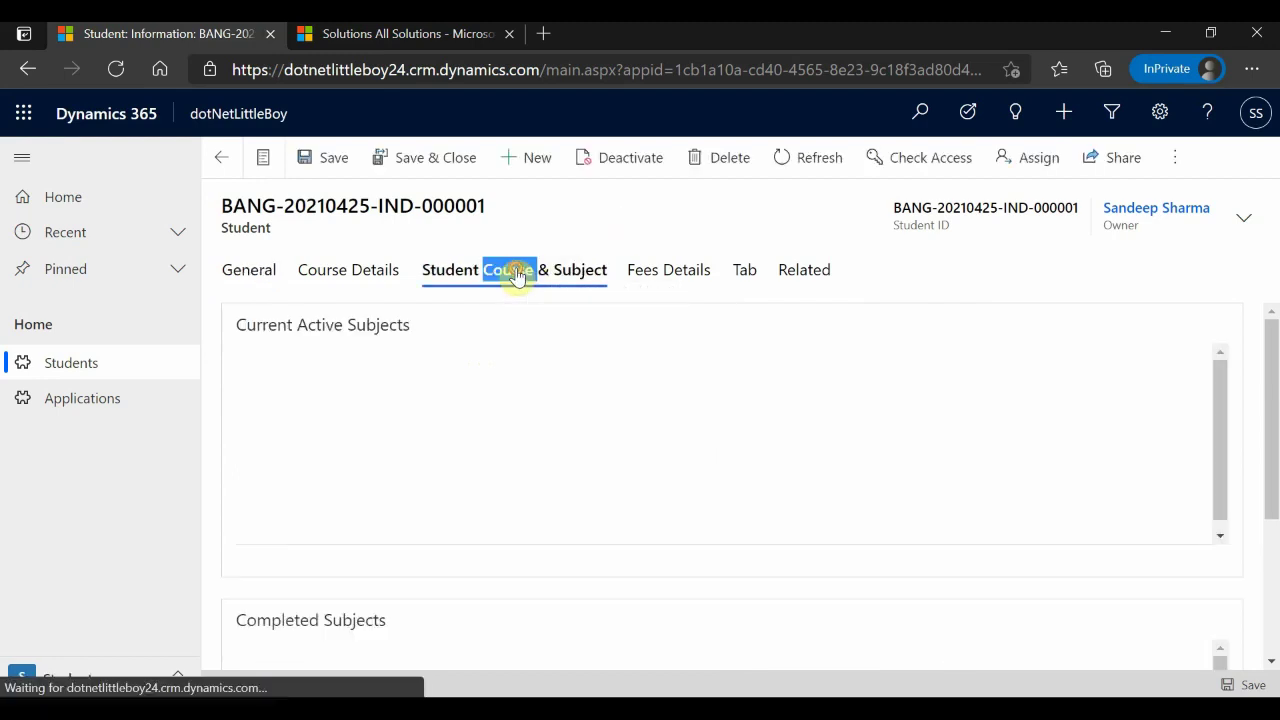
pyautogui.click(620, 238)
# Start a new Student Course in the quick create form and set Cycle to P Cycle.
pyautogui.click(1075, 368)
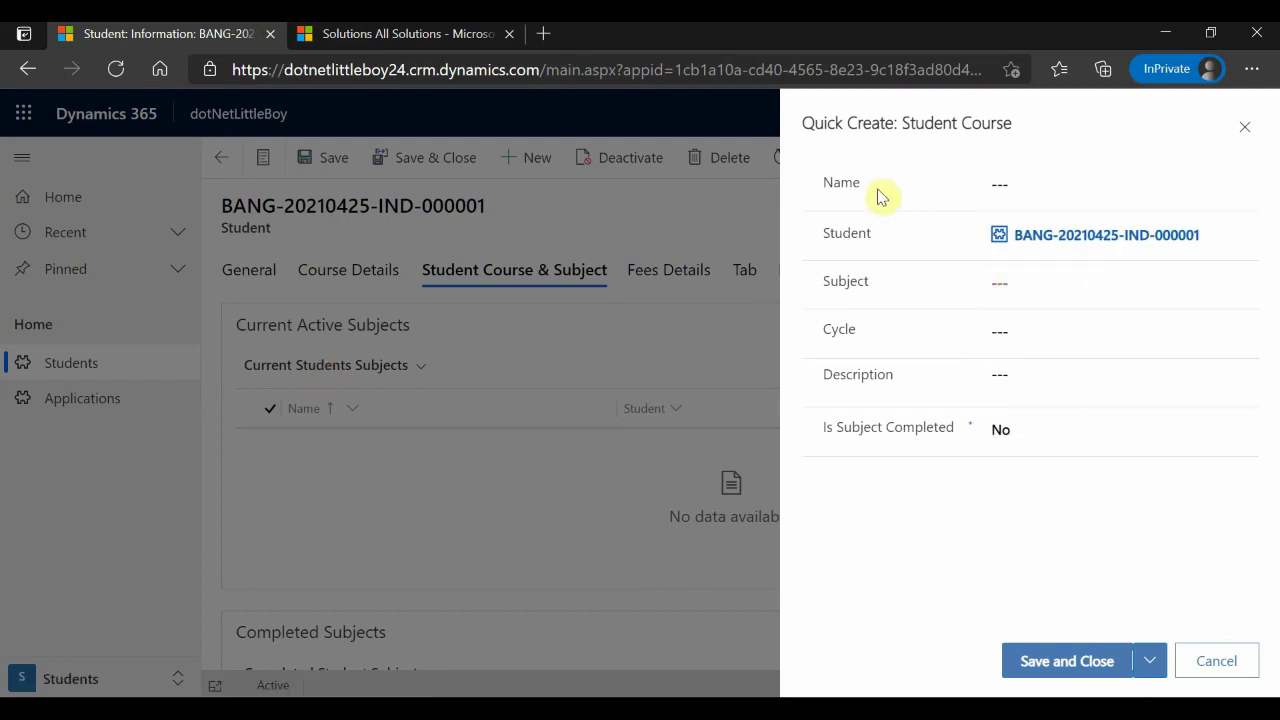
pyautogui.moveTo(804, 123); pyautogui.dragTo(1004, 123)
pyautogui.click(1031, 331)
pyautogui.click(1032, 376)
pyautogui.click(1031, 487)
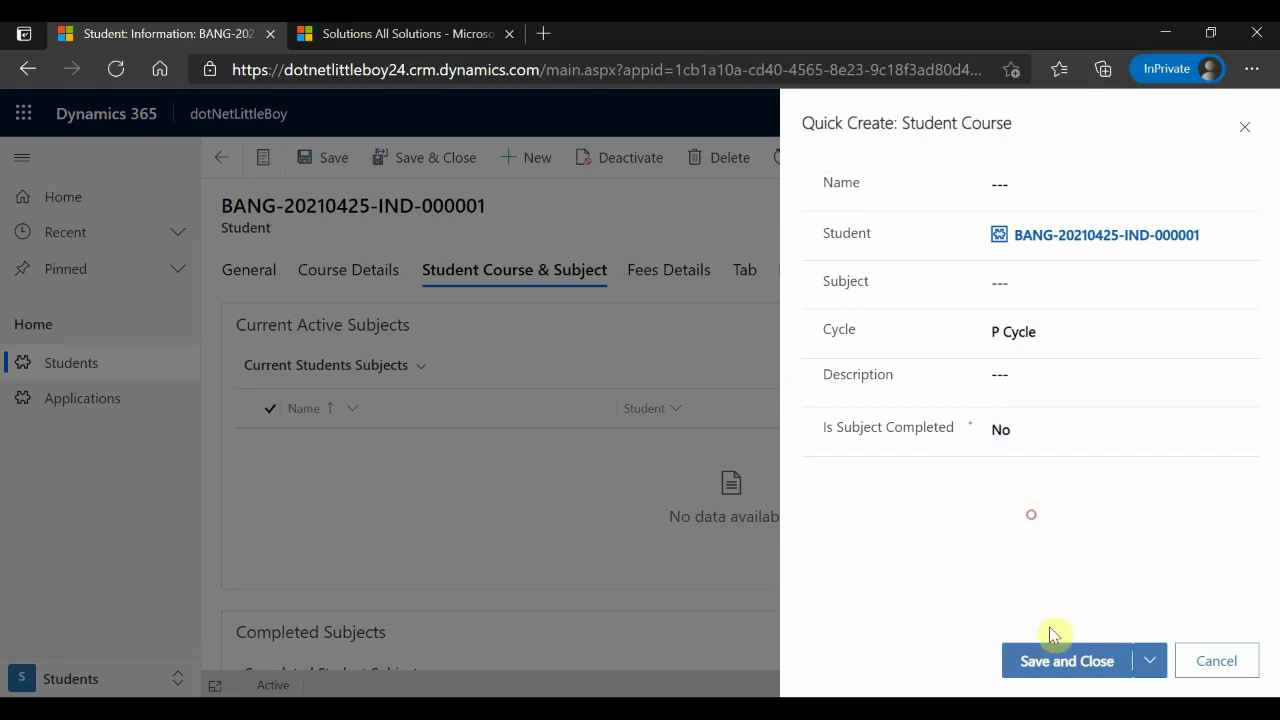